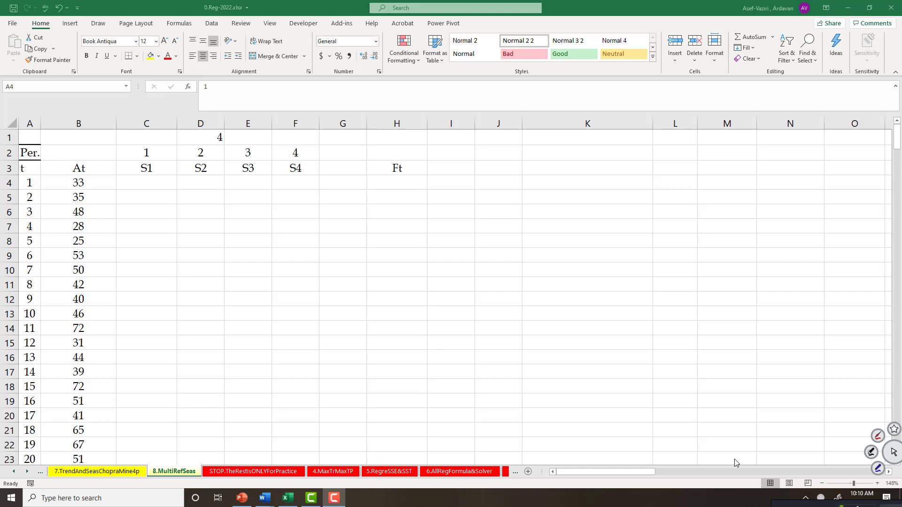
# Select the At column from its header in B3 down to period 28 in B31
pyautogui.hotkey('alt', 'Tab')
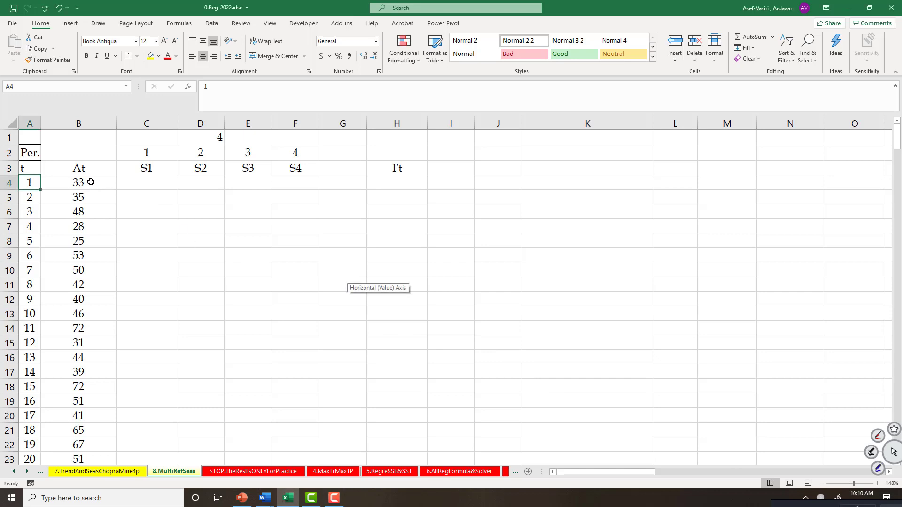
pyautogui.moveTo(89, 169); pyautogui.dragTo(100, 433)
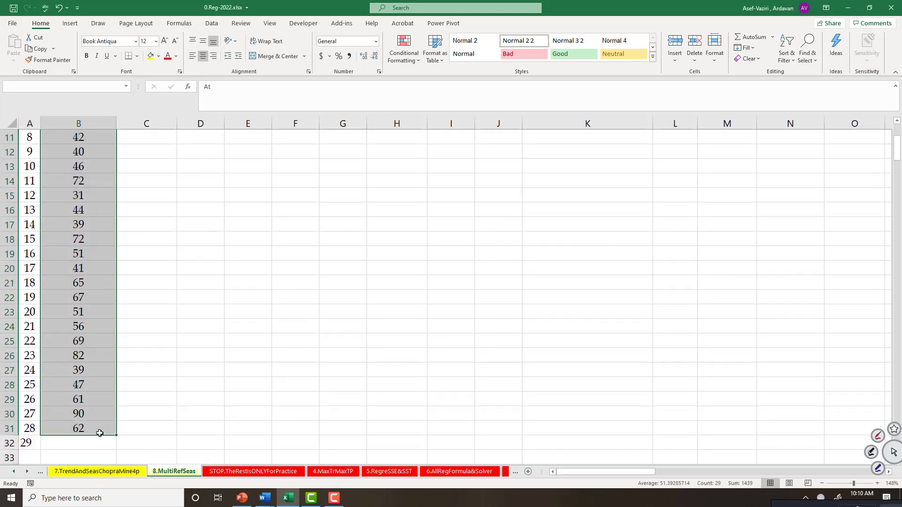
# Insert a scatter chart with straight lines and markers of the At values and move it beside the data
pyautogui.click(70, 23)
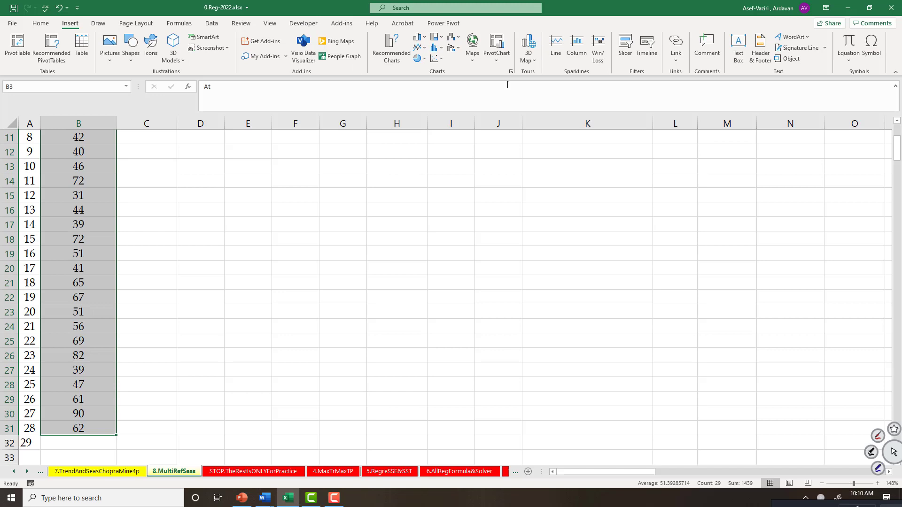
pyautogui.click(438, 59)
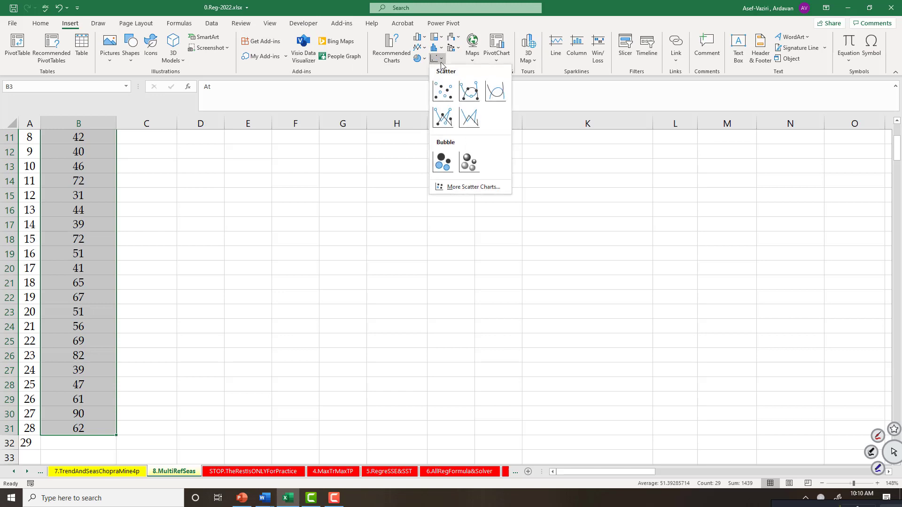
pyautogui.click(451, 117)
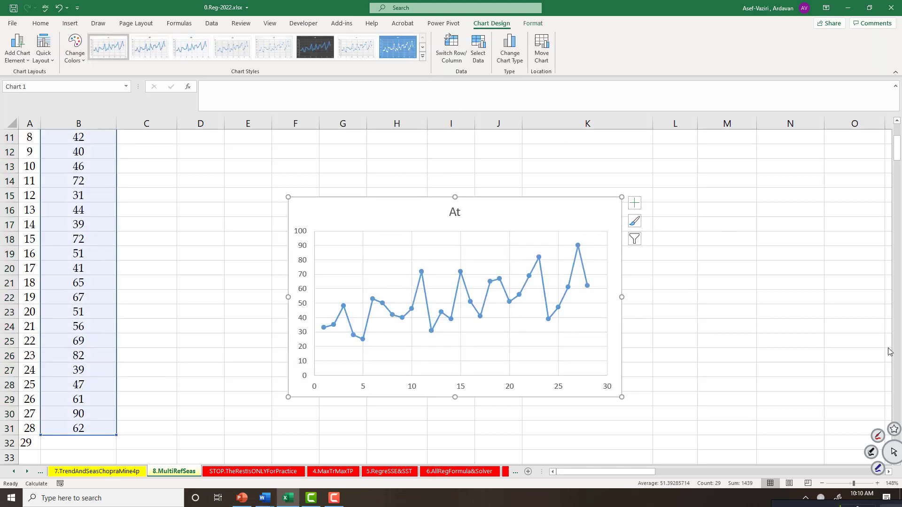
pyautogui.moveTo(540, 197); pyautogui.dragTo(615, 165)
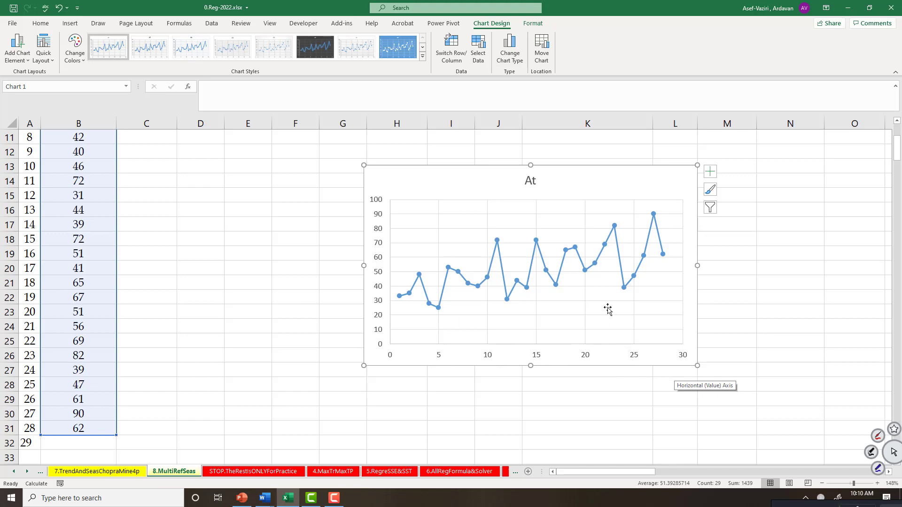
# Edit the At series so its X values come from the period numbers in A4:A31
pyautogui.click(597, 259)
pyautogui.rightClick(598, 258)
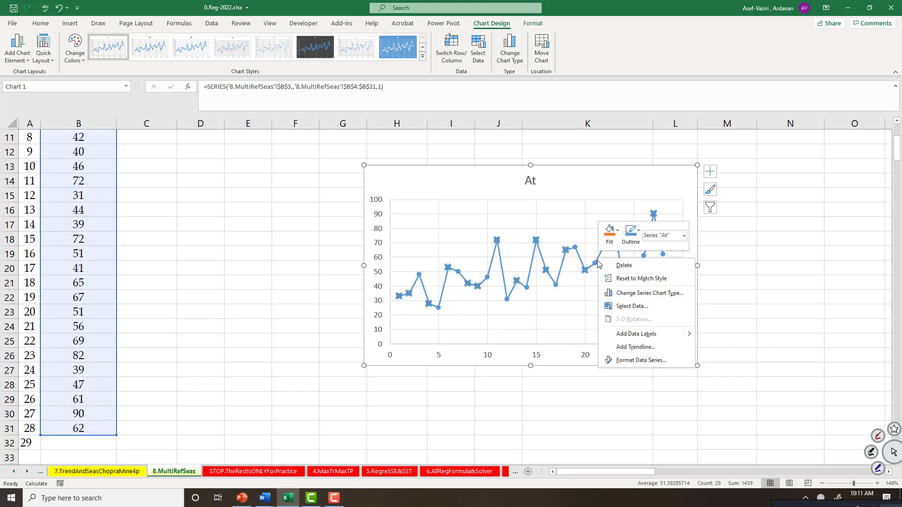
pyautogui.click(652, 306)
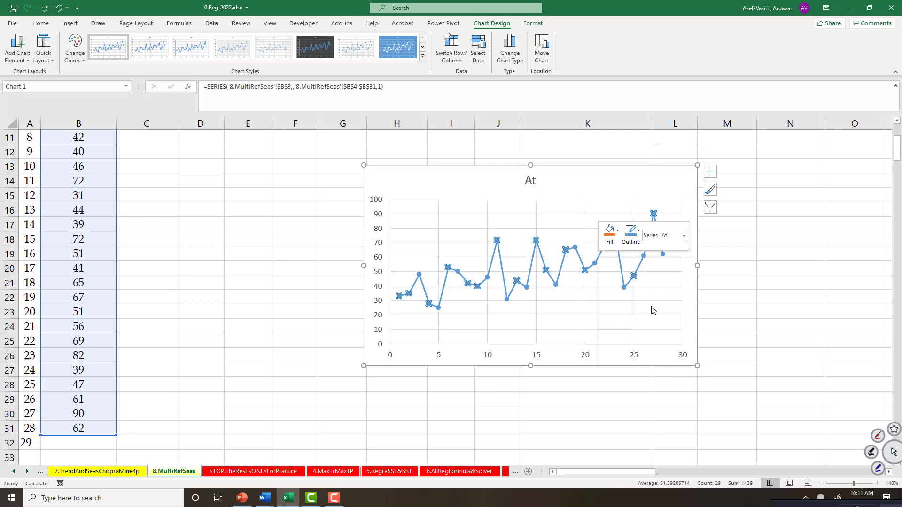
pyautogui.click(676, 287)
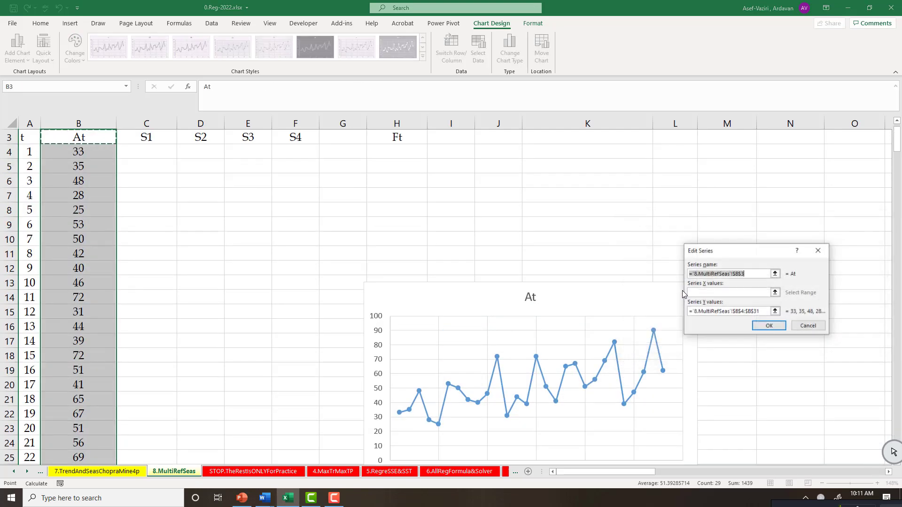
pyautogui.click(733, 292)
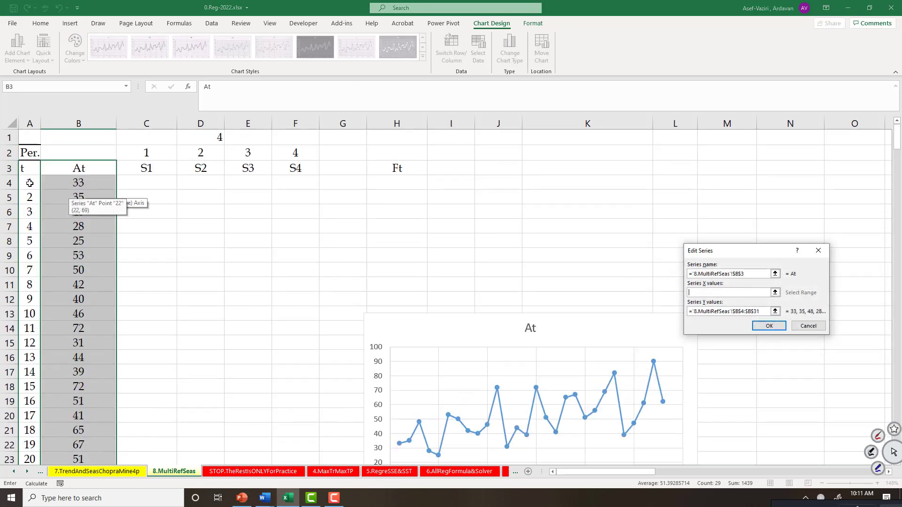
pyautogui.moveTo(30, 183); pyautogui.dragTo(28, 425)
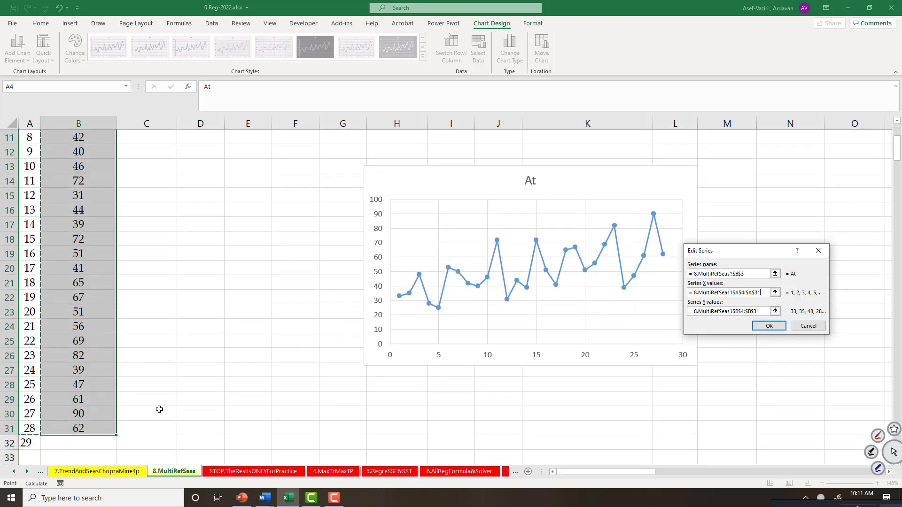
pyautogui.click(768, 325)
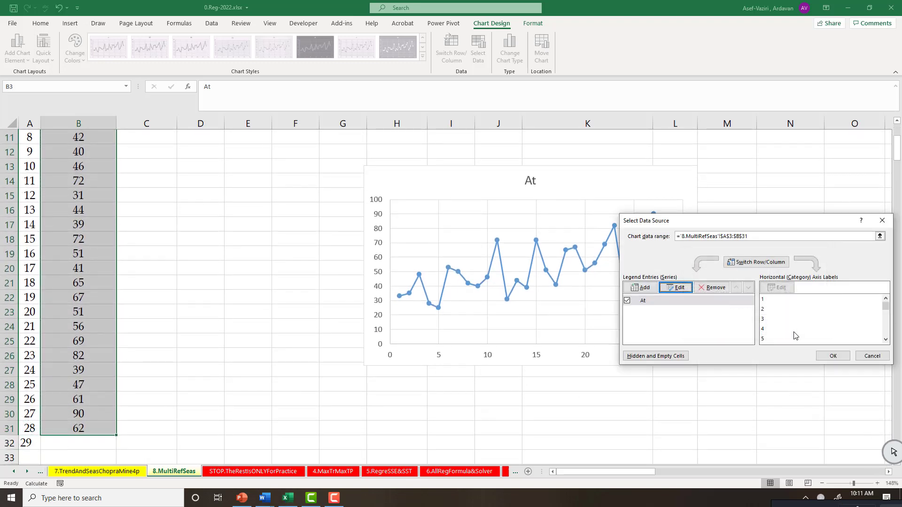
pyautogui.click(834, 361)
pyautogui.click(832, 357)
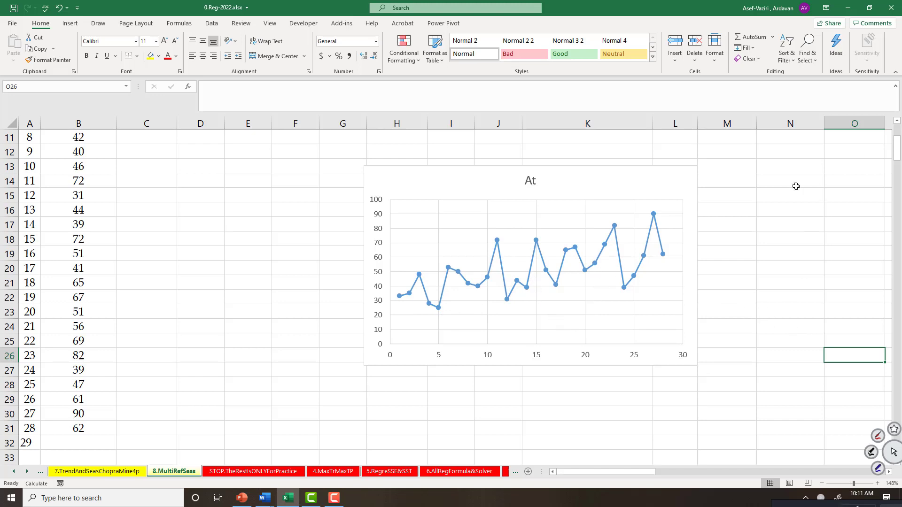
# Drag the At chart up to columns J–N, rows 2–16, right of the Ft heading
pyautogui.moveTo(628, 168); pyautogui.dragTo(589, 143)
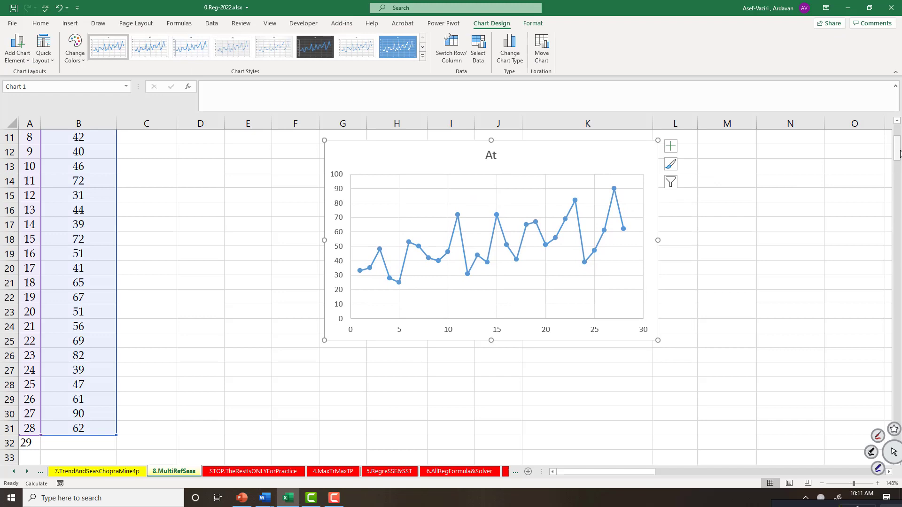
pyautogui.moveTo(897, 155); pyautogui.dragTo(898, 137)
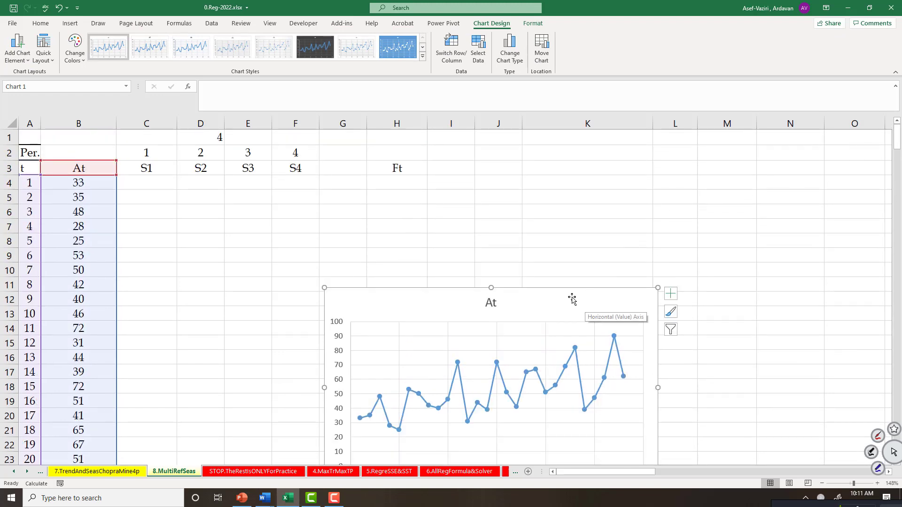
pyautogui.moveTo(557, 291); pyautogui.dragTo(699, 152)
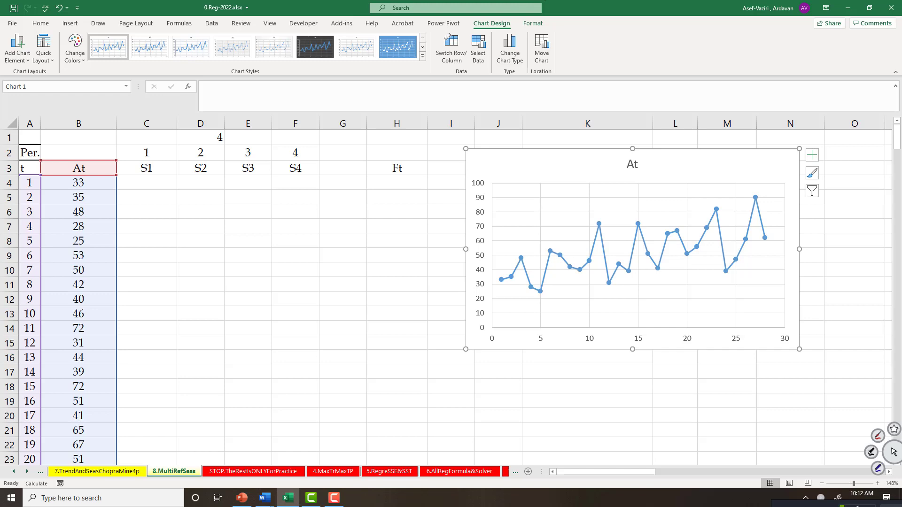
pyautogui.click(299, 123)
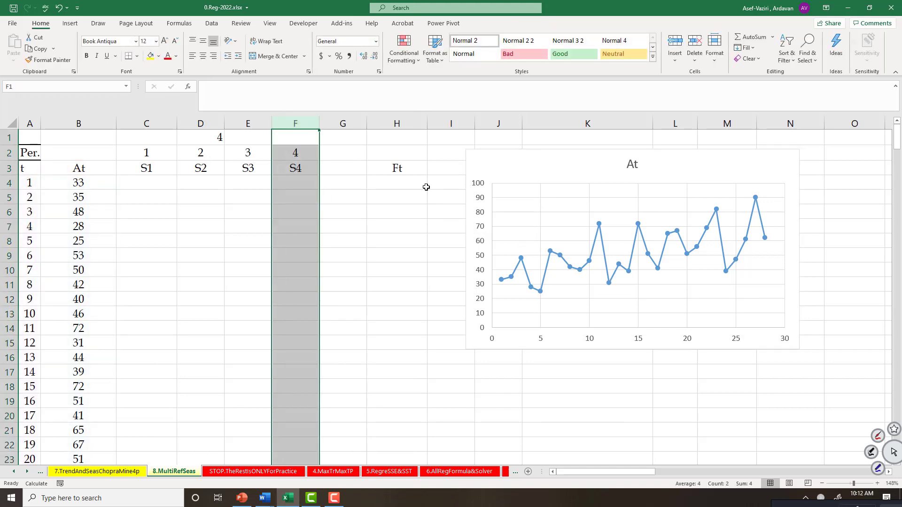
pyautogui.click(157, 185)
pyautogui.write('1')
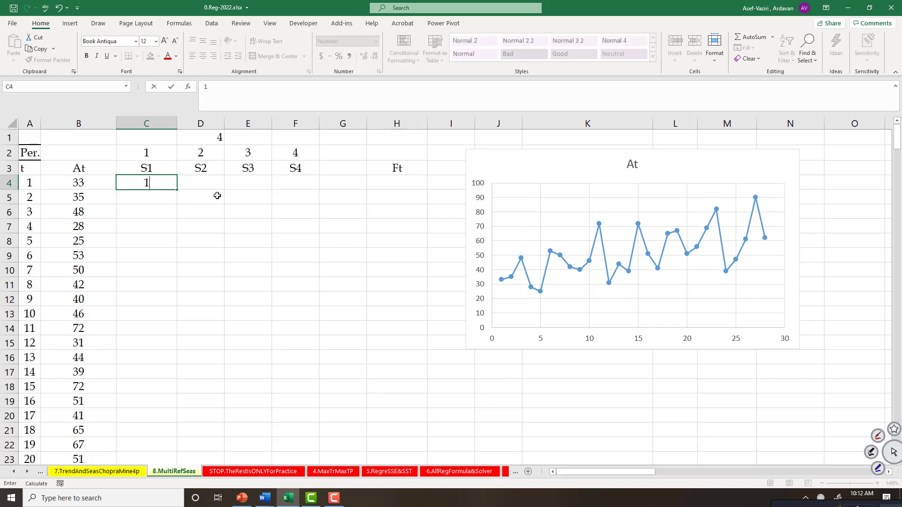
pyautogui.click(217, 195)
pyautogui.write('1')
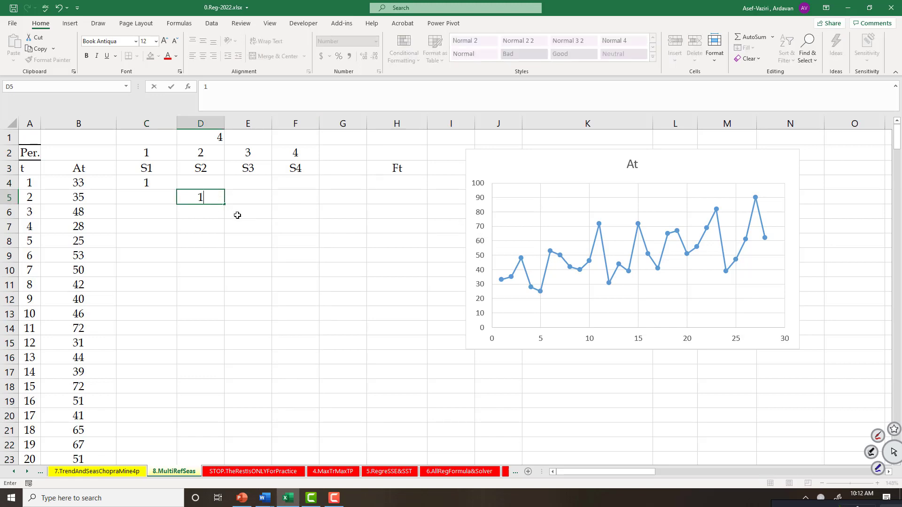
pyautogui.click(259, 216)
pyautogui.write('1')
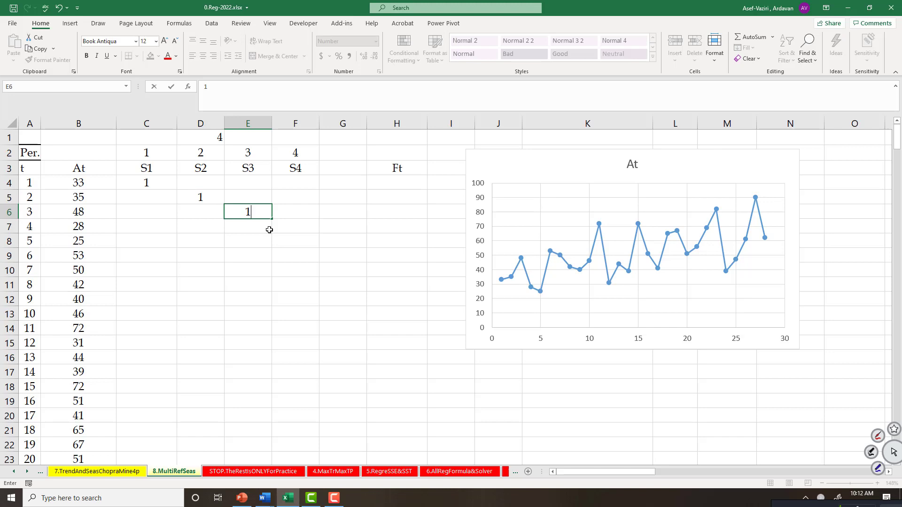
pyautogui.click(290, 246)
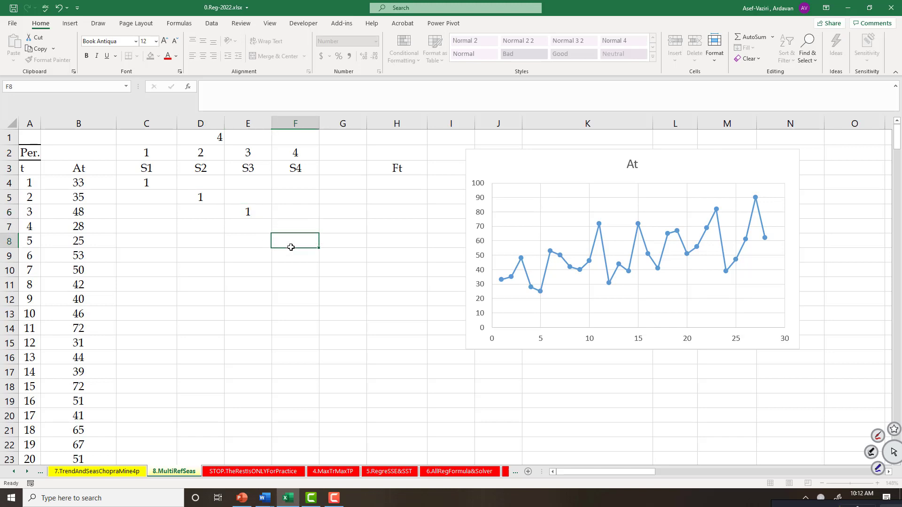
pyautogui.click(148, 228)
pyautogui.write('=')
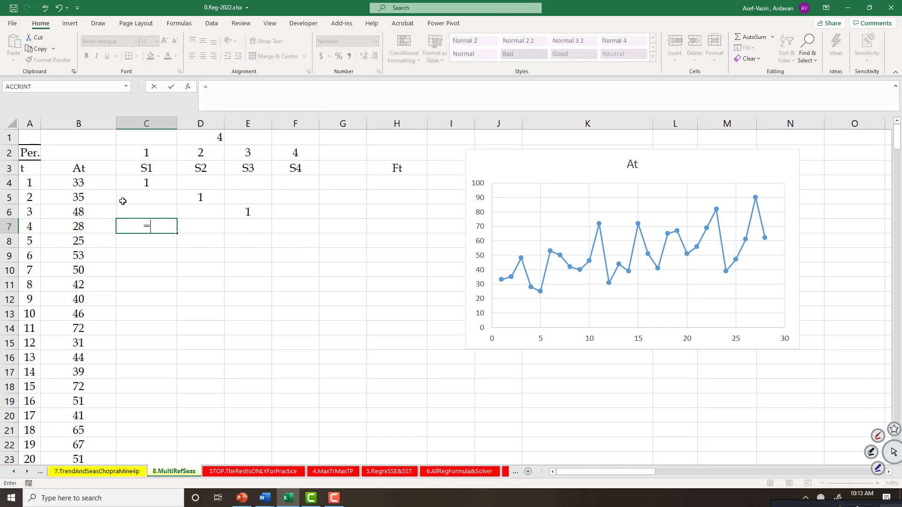
pyautogui.click(162, 182)
pyautogui.hotkey('ctrl', 'Return')
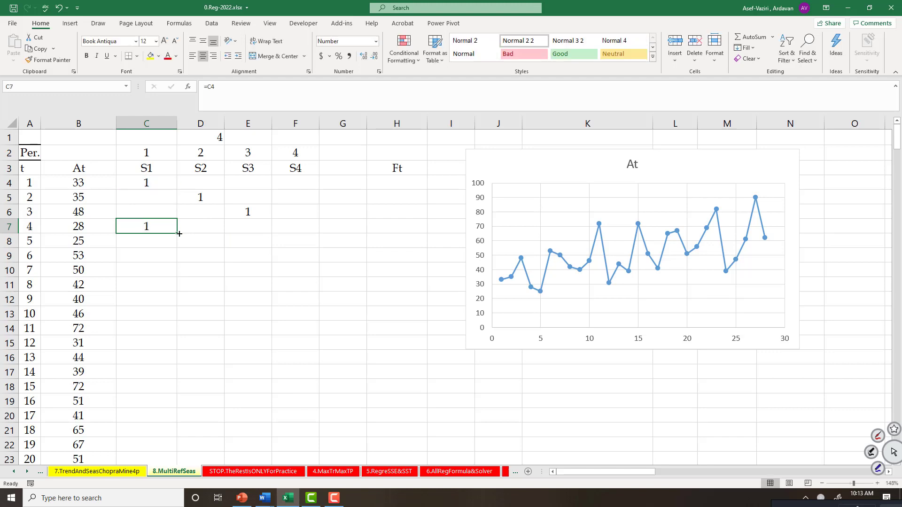
pyautogui.moveTo(178, 233); pyautogui.dragTo(301, 373)
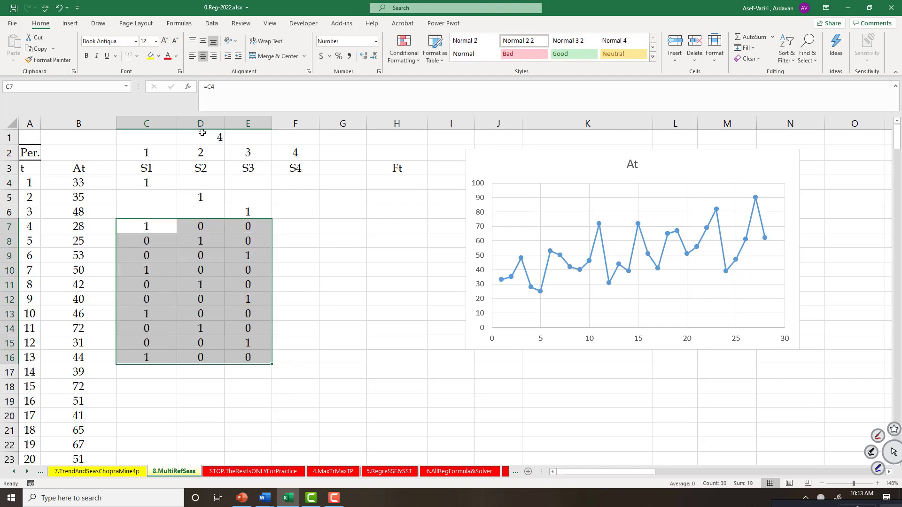
pyautogui.click(139, 187)
pyautogui.moveTo(146, 183); pyautogui.dragTo(263, 373)
pyautogui.press('Delete')
# Enter =IF(MOD($A4,4)=C$2,1,0) in C4 as the S1 seasonal dummy
pyautogui.click(148, 188)
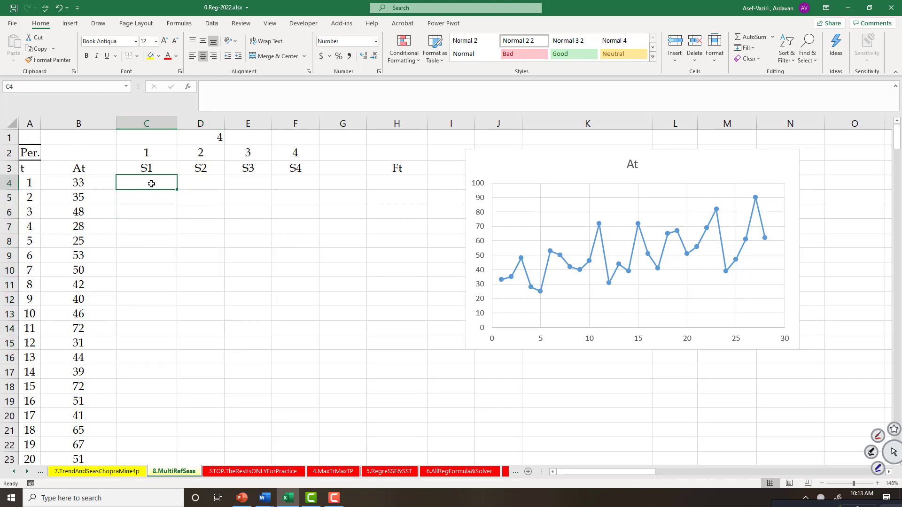
pyautogui.write('=')
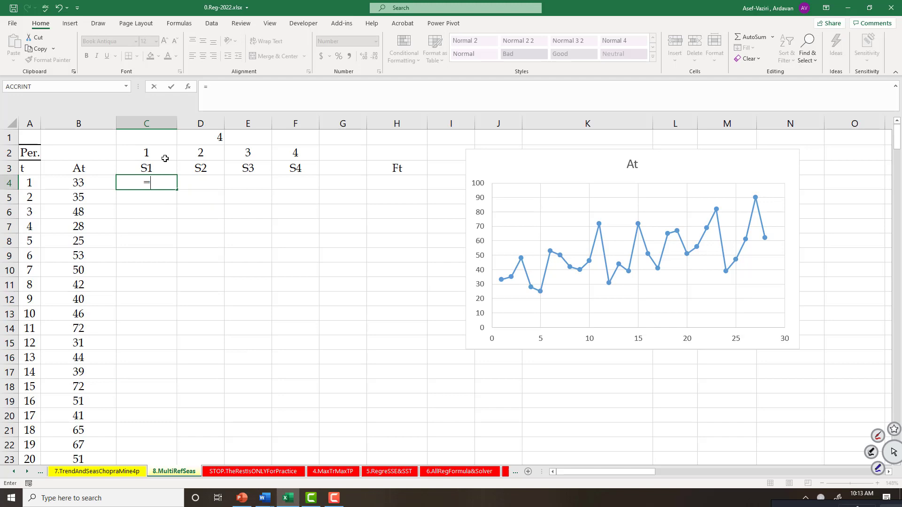
pyautogui.write('i')
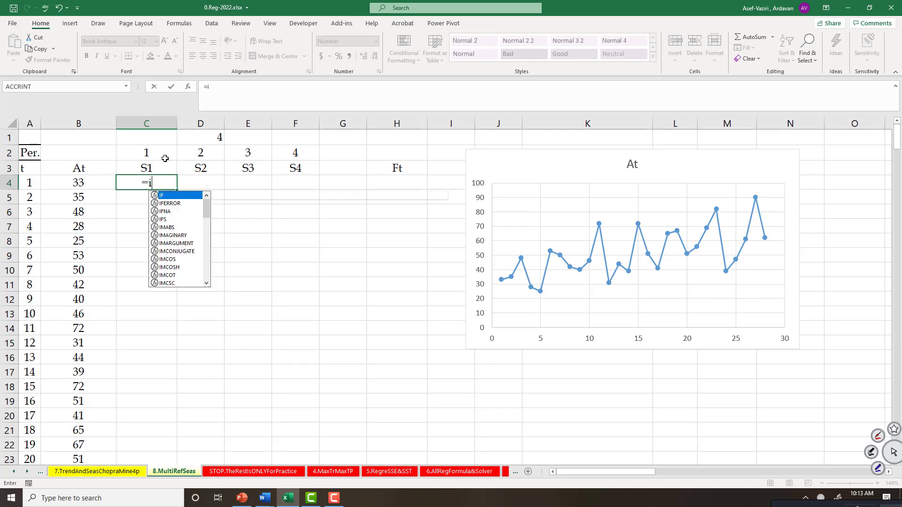
pyautogui.write('f(mo')
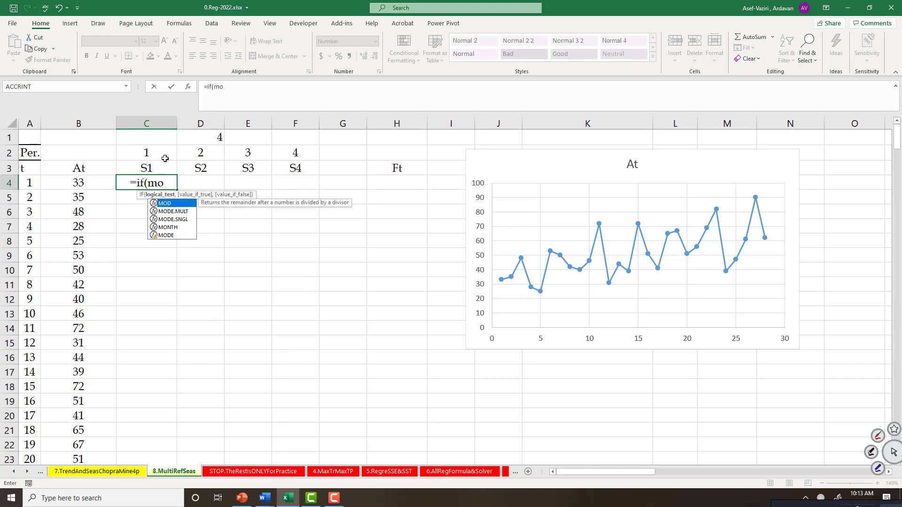
pyautogui.write('d(')
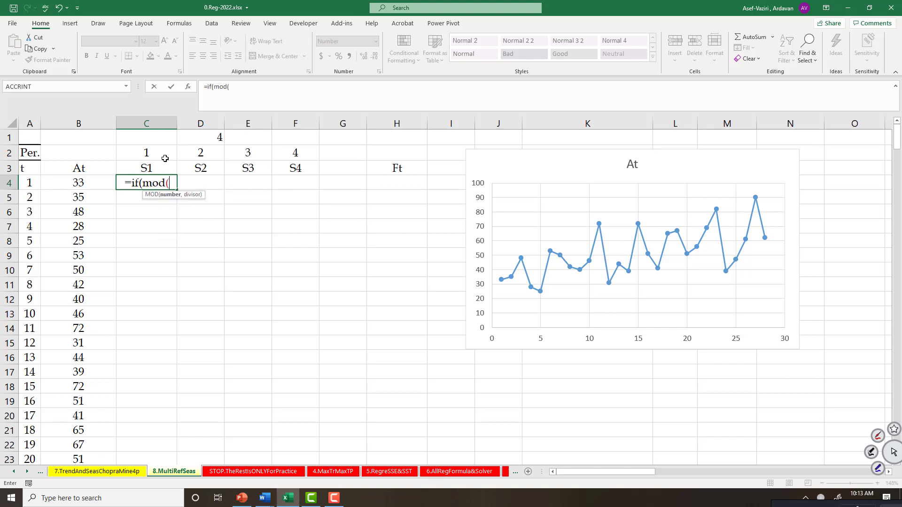
pyautogui.click(34, 182)
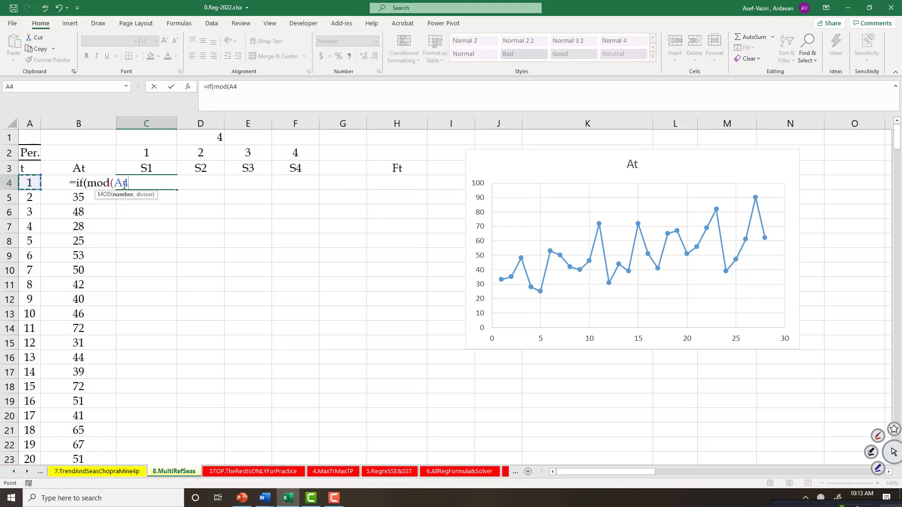
pyautogui.click(115, 184)
pyautogui.write('$')
pyautogui.click(146, 177)
pyautogui.write(',')
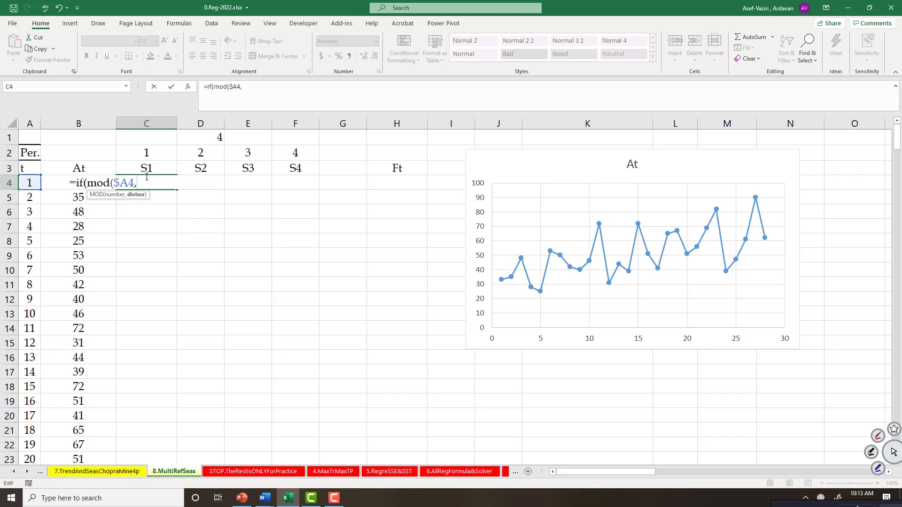
pyautogui.write('4)')
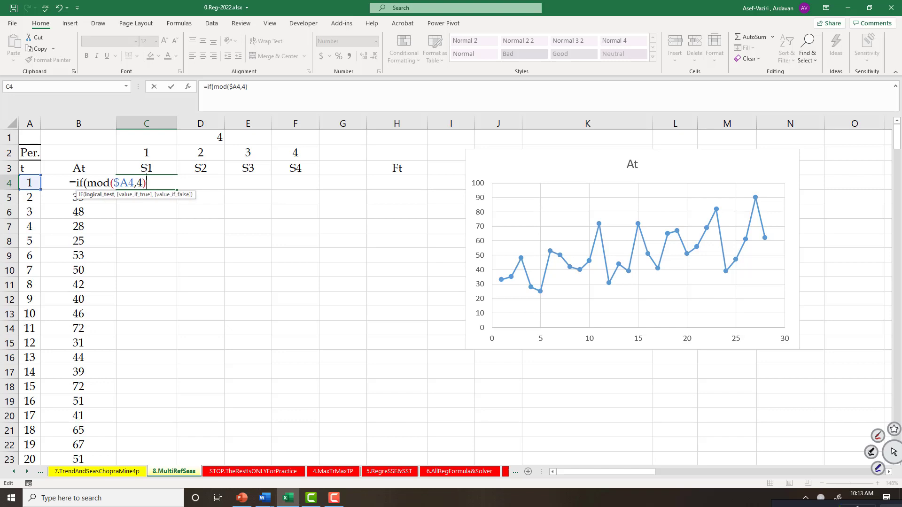
pyautogui.write('=')
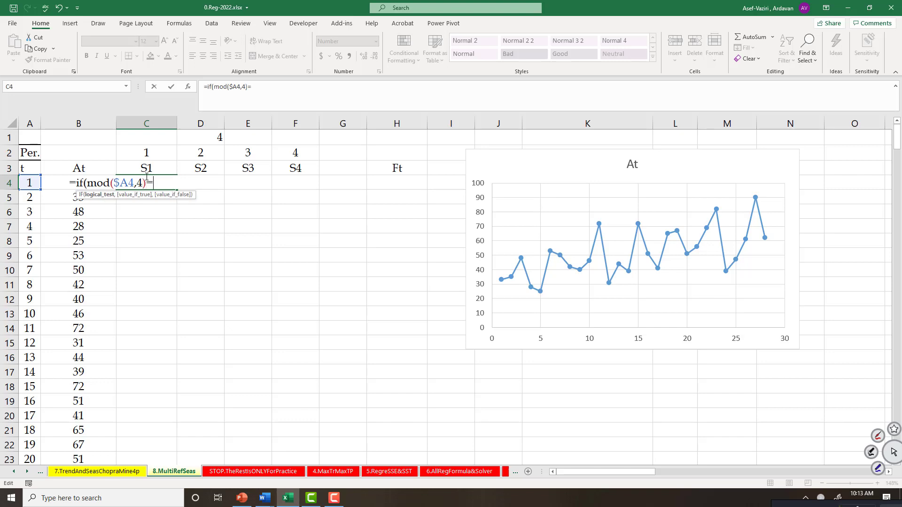
pyautogui.click(154, 153)
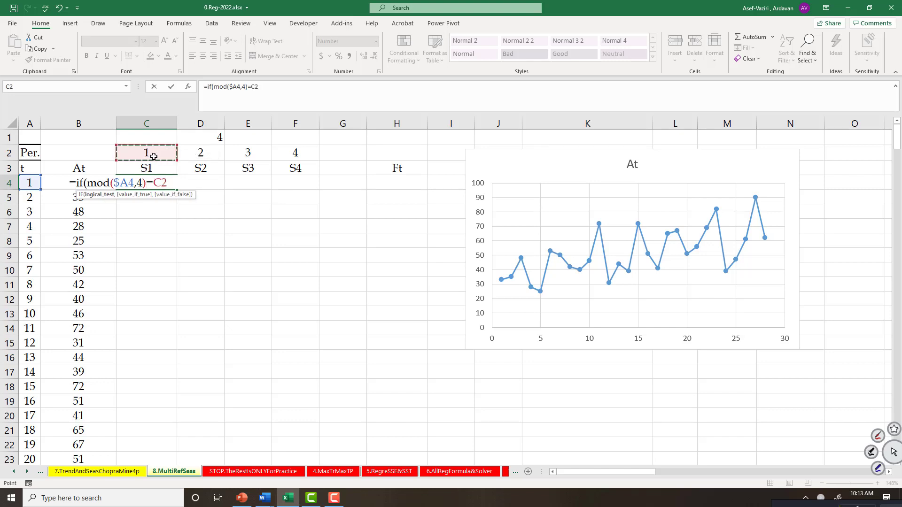
pyautogui.click(158, 185)
pyautogui.press('F4')
pyautogui.press('F4')
pyautogui.write(',1')
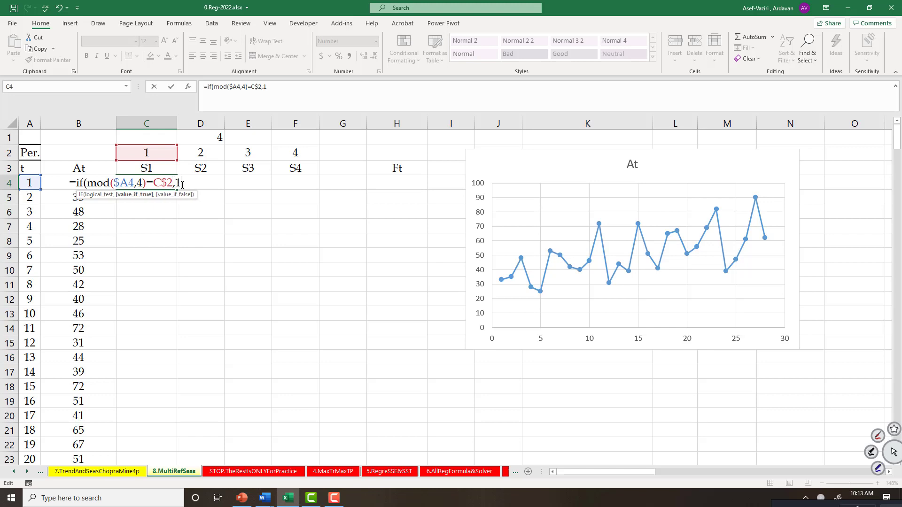
pyautogui.write(',0)')
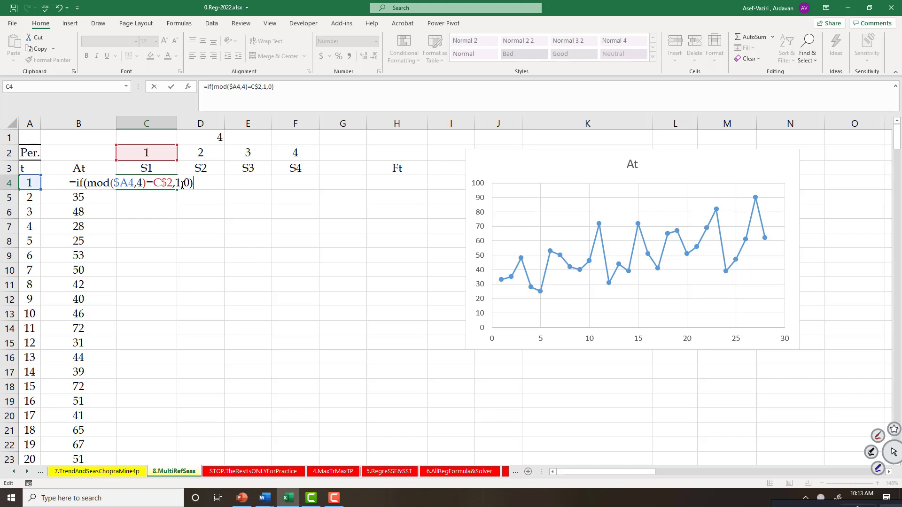
pyautogui.press('Return')
# Copy the C4 dummy formula across to E4 and down through all periods
pyautogui.click(173, 187)
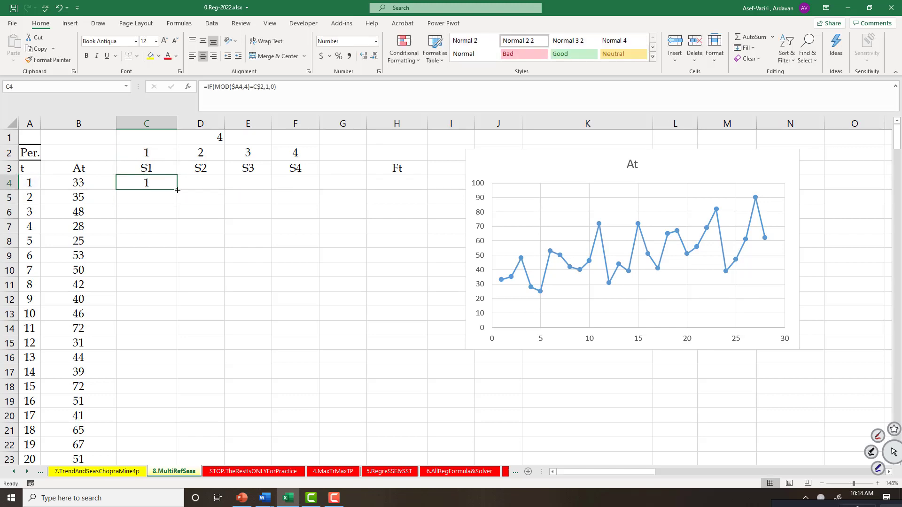
pyautogui.moveTo(177, 190); pyautogui.dragTo(271, 190)
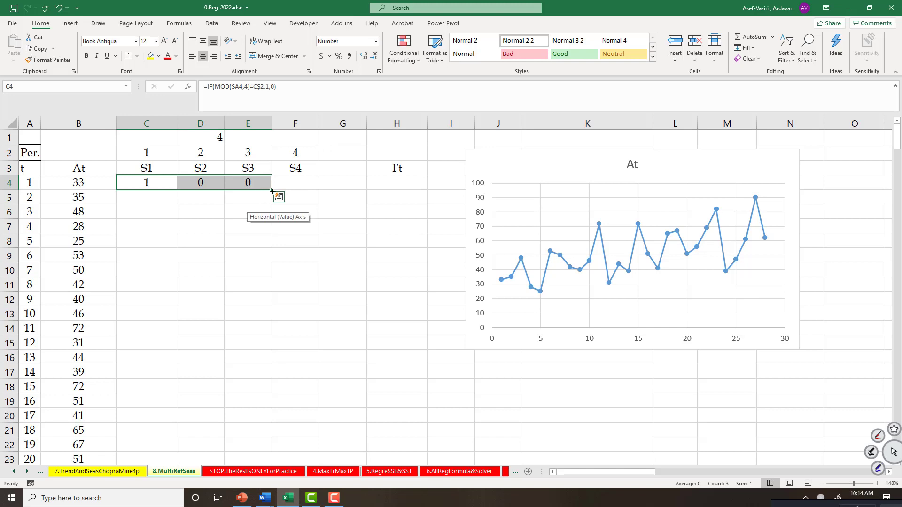
pyautogui.doubleClick(273, 191)
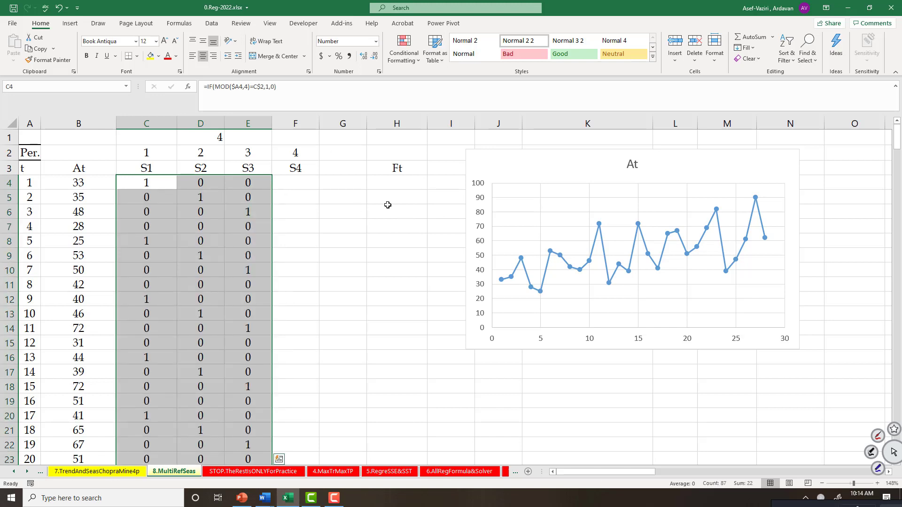
# Check the dummy values for periods 4 and 8 and the formulas in D9 and E10
pyautogui.click(31, 226)
pyautogui.click(9, 226)
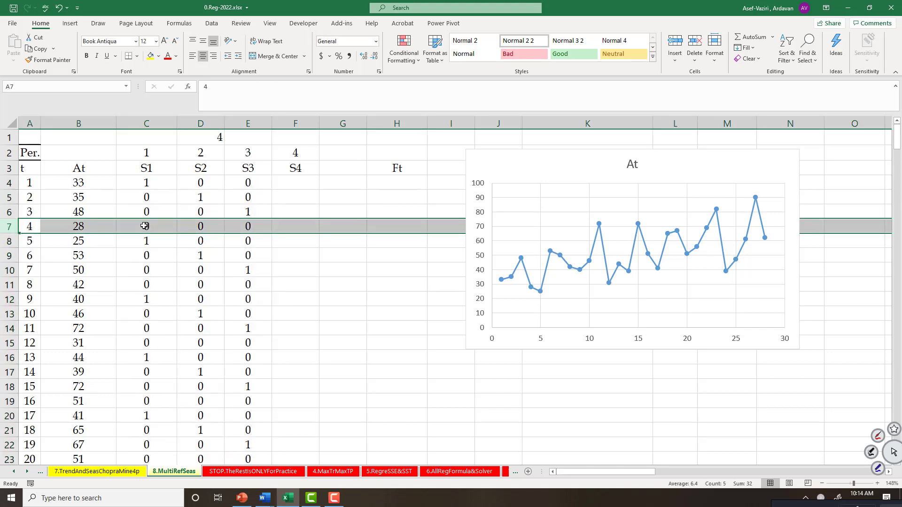
pyautogui.moveTo(144, 227); pyautogui.dragTo(241, 227)
pyautogui.moveTo(145, 284); pyautogui.dragTo(238, 285)
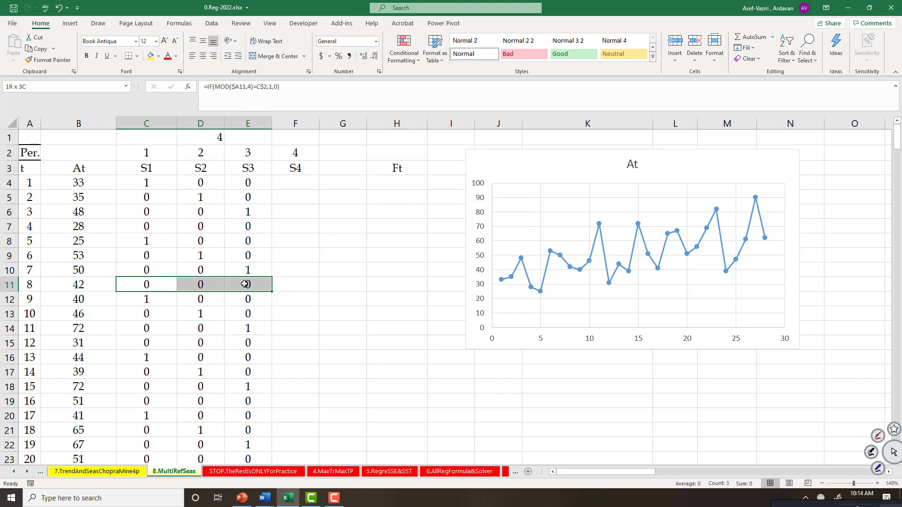
pyautogui.click(353, 299)
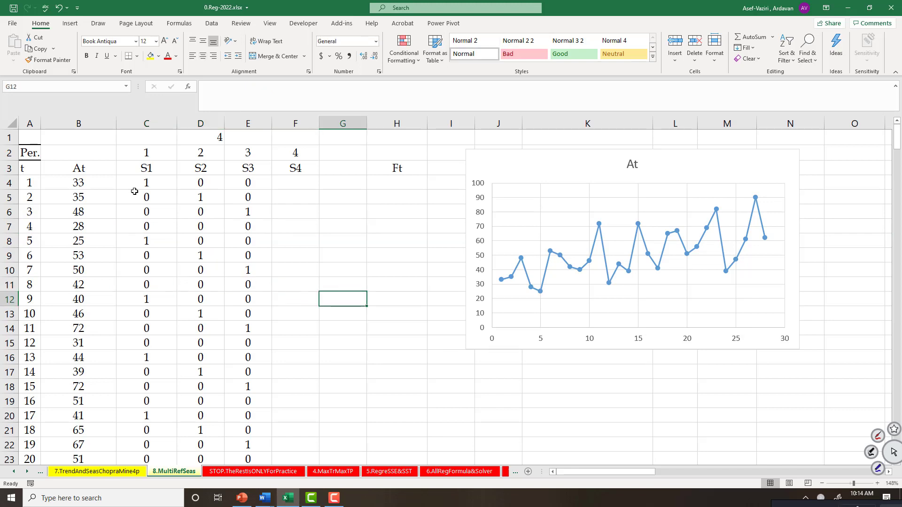
pyautogui.click(190, 254)
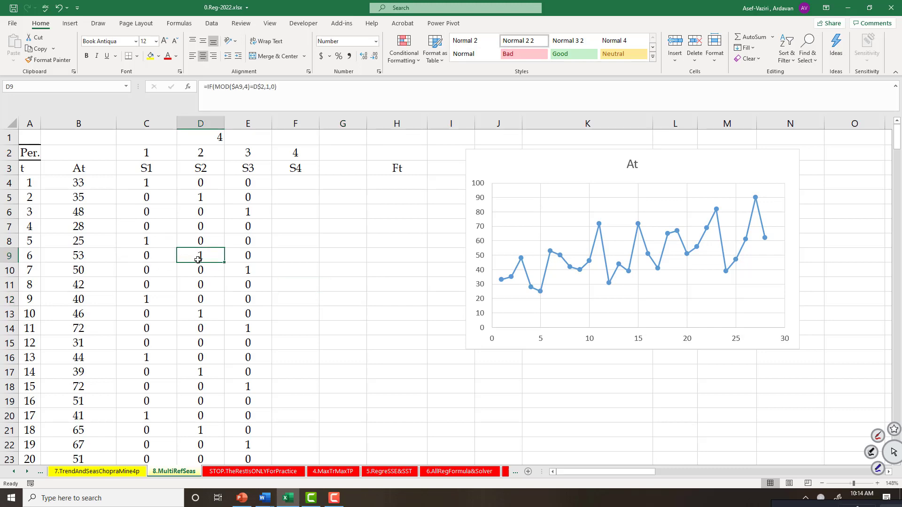
pyautogui.click(265, 272)
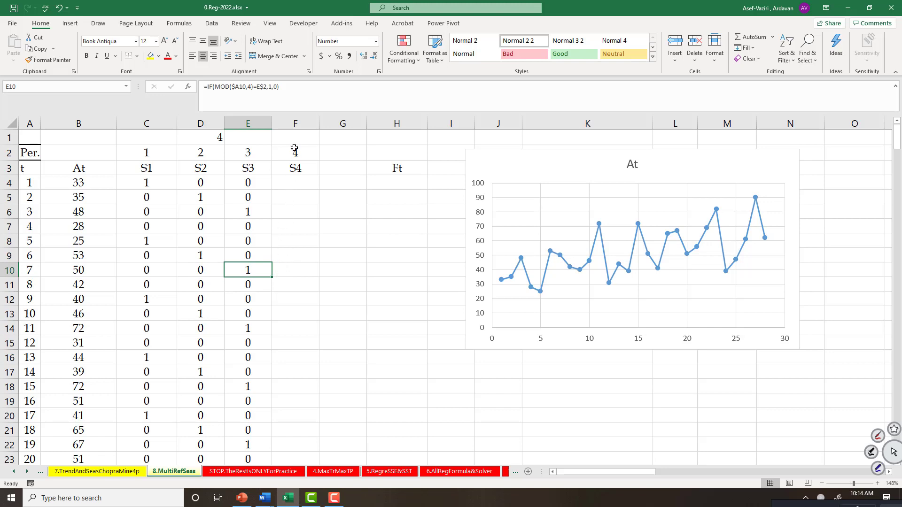
# Move the At values B3:B31 to column F and clear period 29's dummies in row 32
pyautogui.click(294, 123)
pyautogui.rightClick(294, 124)
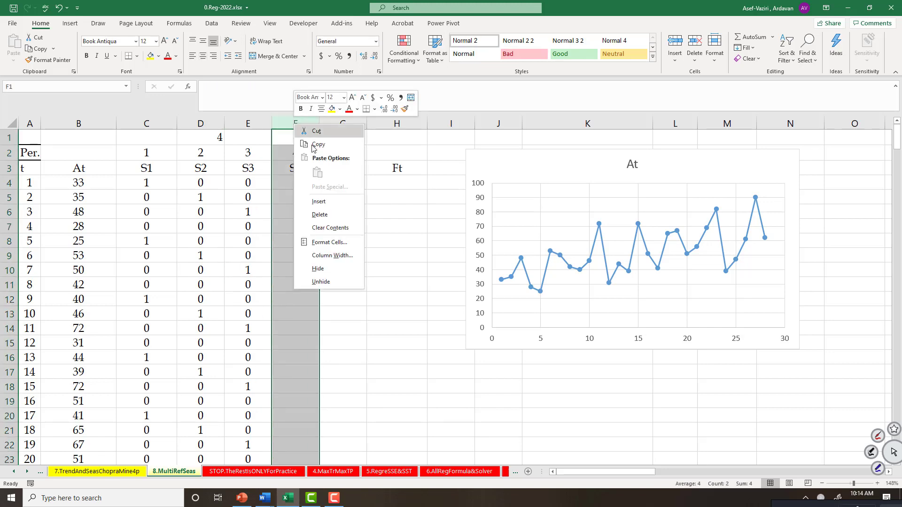
pyautogui.click(308, 319)
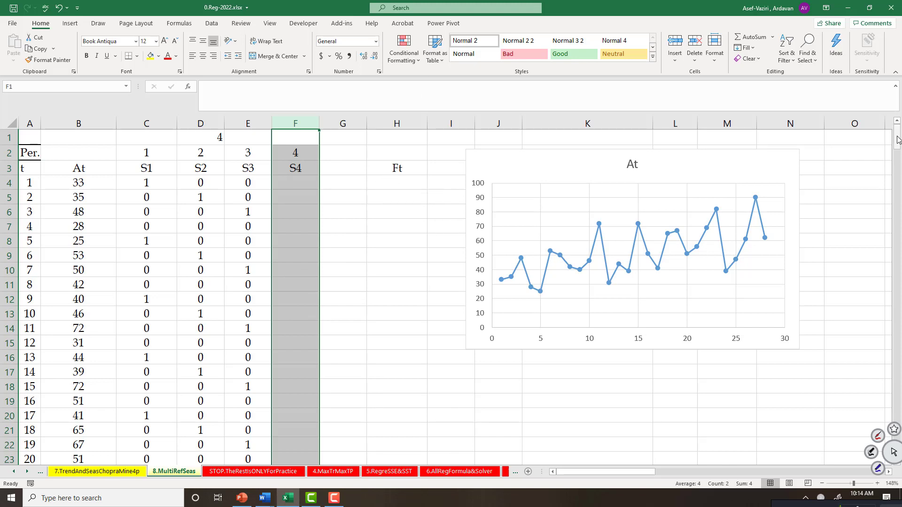
pyautogui.moveTo(897, 137); pyautogui.dragTo(897, 134)
pyautogui.moveTo(107, 173); pyautogui.dragTo(99, 427)
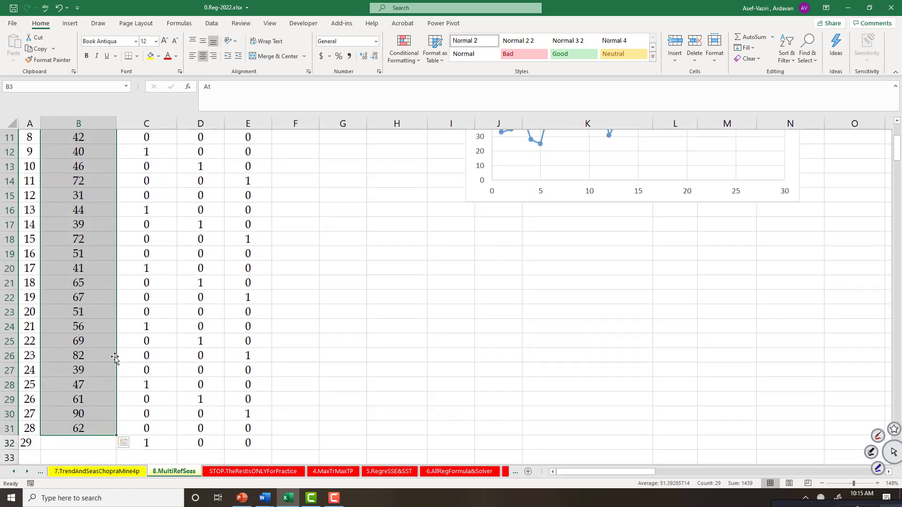
pyautogui.moveTo(116, 358); pyautogui.dragTo(299, 364)
pyautogui.moveTo(301, 442); pyautogui.dragTo(56, 444)
pyautogui.press('Delete')
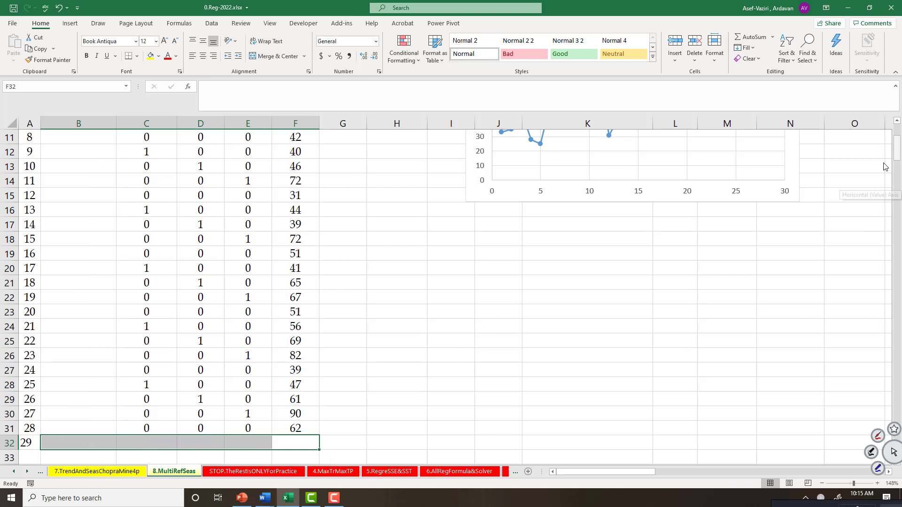
# Delete the emptied column B and shift the At chart further right
pyautogui.scroll(4, 878, 188)
pyautogui.rightClick(71, 124)
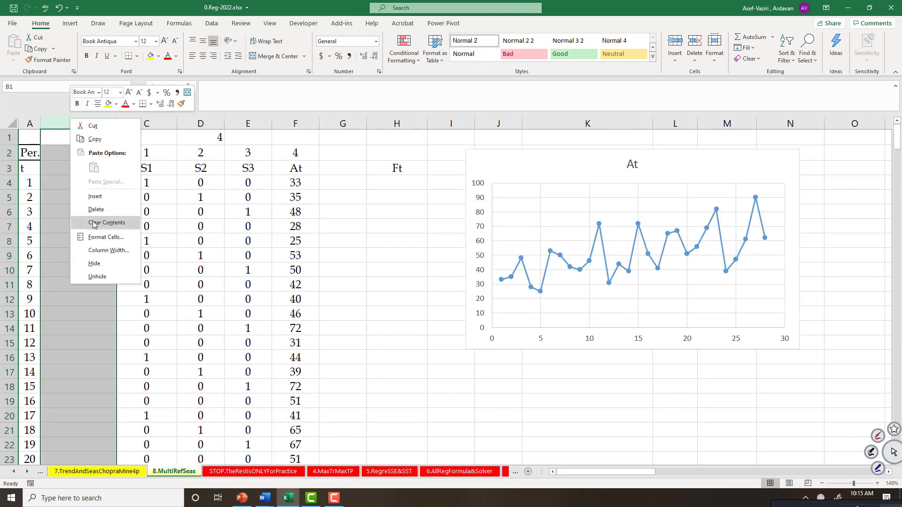
pyautogui.click(96, 209)
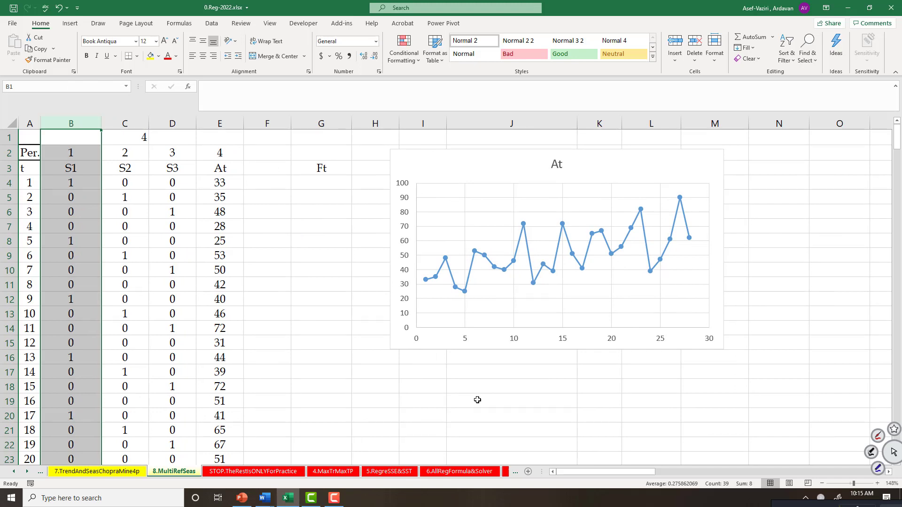
pyautogui.moveTo(447, 346); pyautogui.dragTo(610, 346)
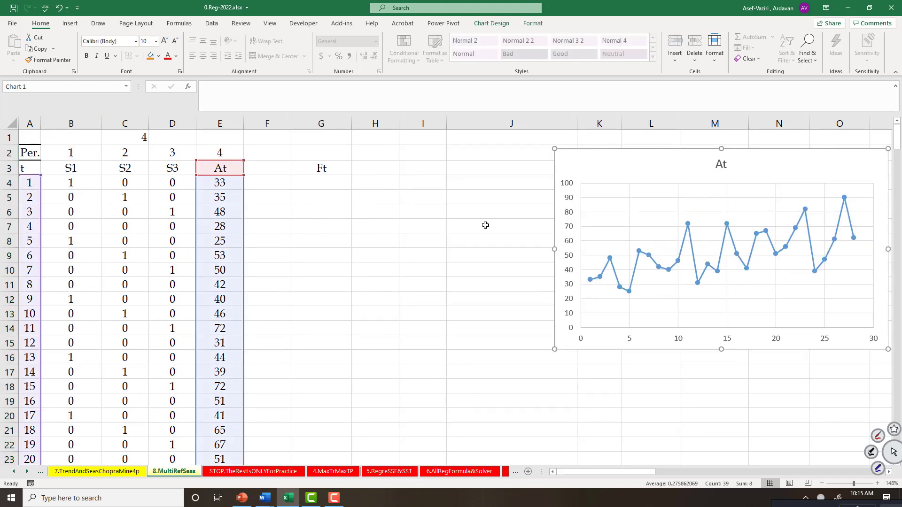
pyautogui.click(363, 310)
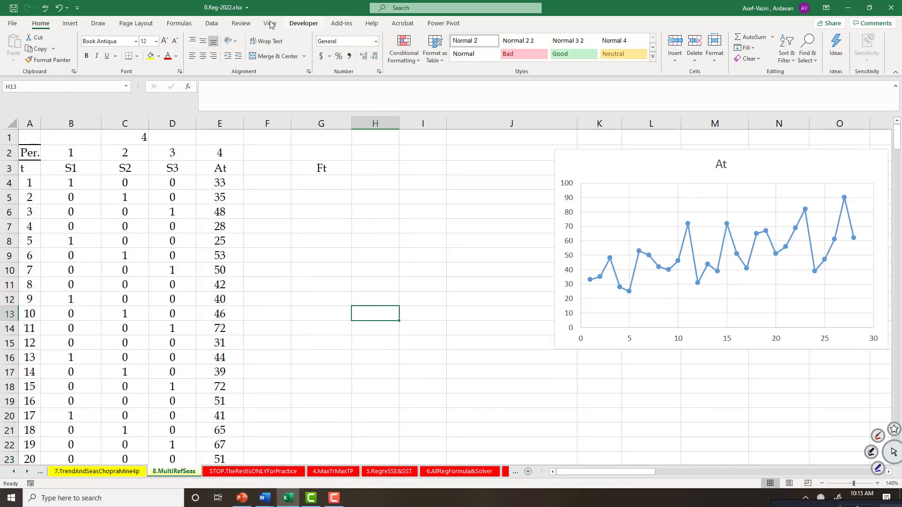
# Start a Regression analysis with the At values E4:E31 as Input Y
pyautogui.click(212, 23)
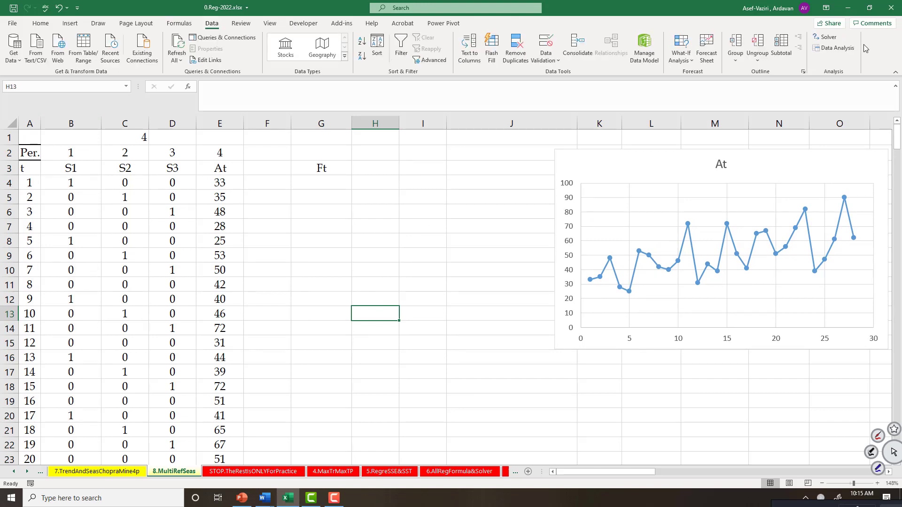
pyautogui.click(847, 49)
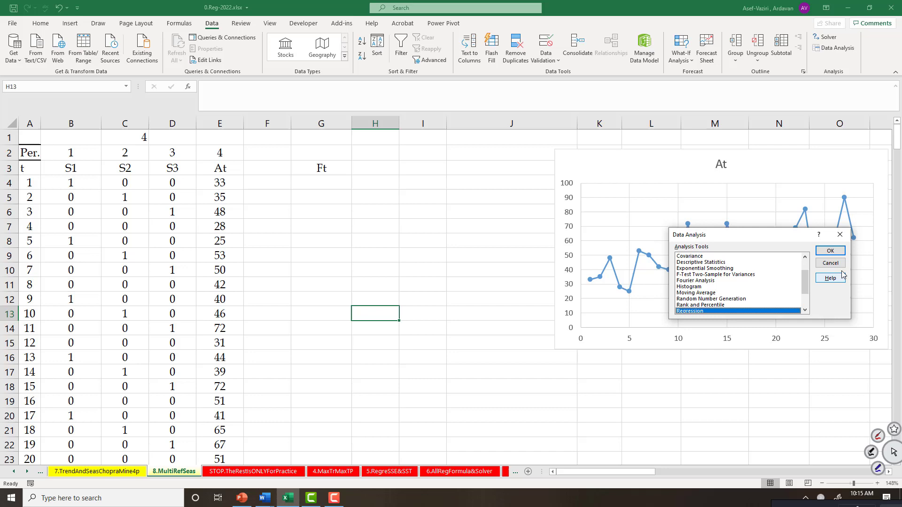
pyautogui.click(840, 251)
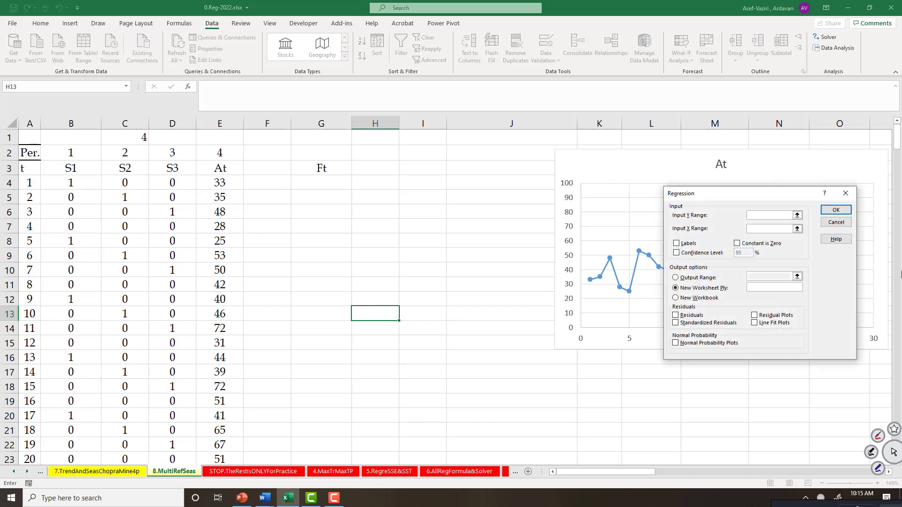
pyautogui.moveTo(218, 182); pyautogui.dragTo(219, 427)
# Set Input X to A4:D31 and output range I3, then run the regression
pyautogui.click(755, 228)
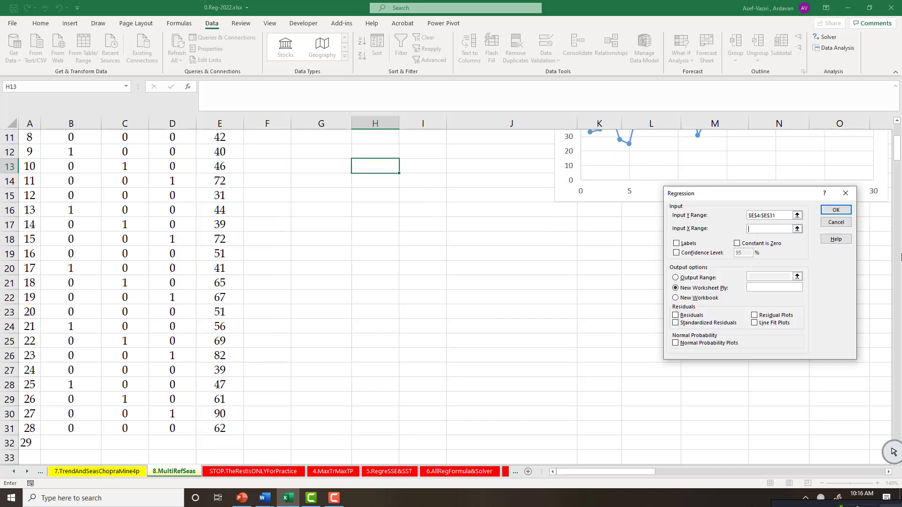
pyautogui.scroll(4, 846, 150)
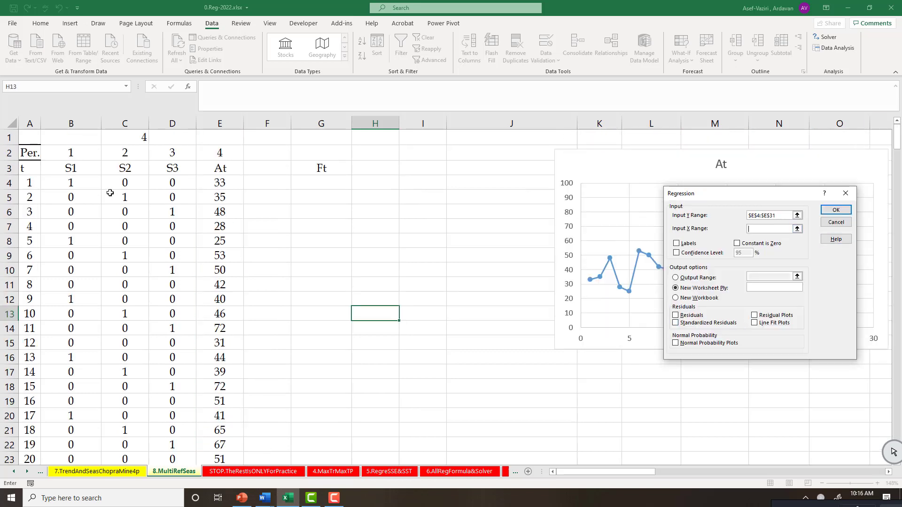
pyautogui.click(40, 180)
pyautogui.moveTo(40, 180); pyautogui.dragTo(165, 428)
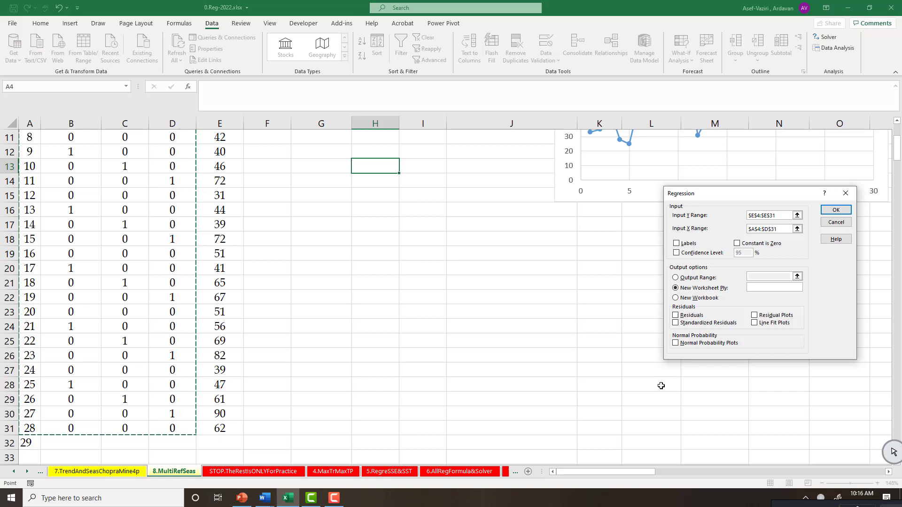
pyautogui.scroll(4, 879, 149)
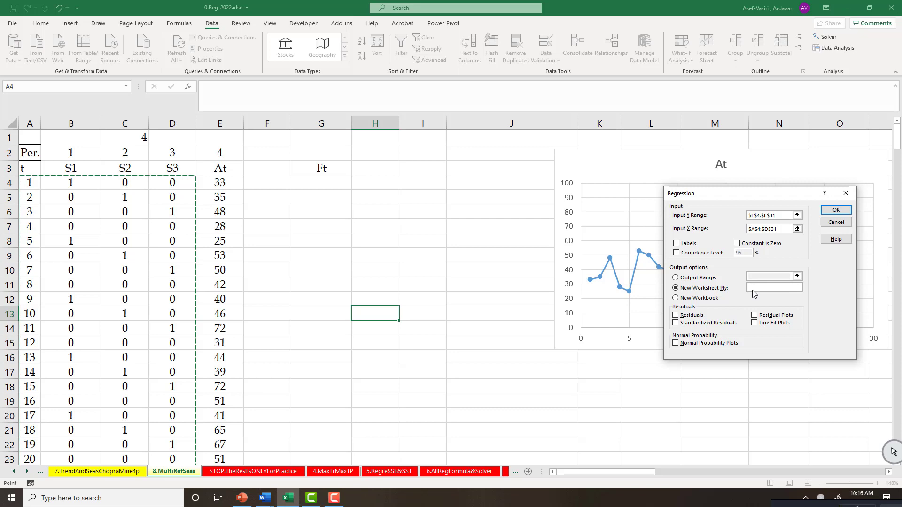
pyautogui.click(689, 282)
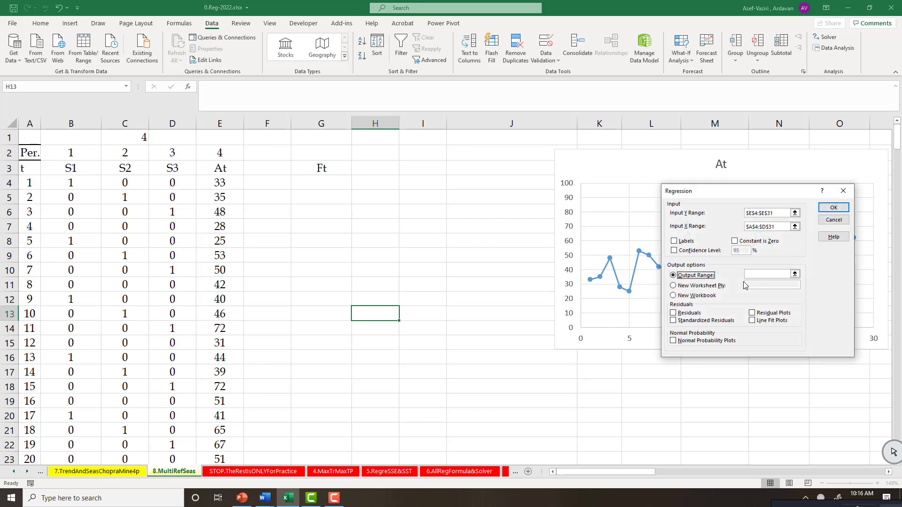
pyautogui.click(749, 276)
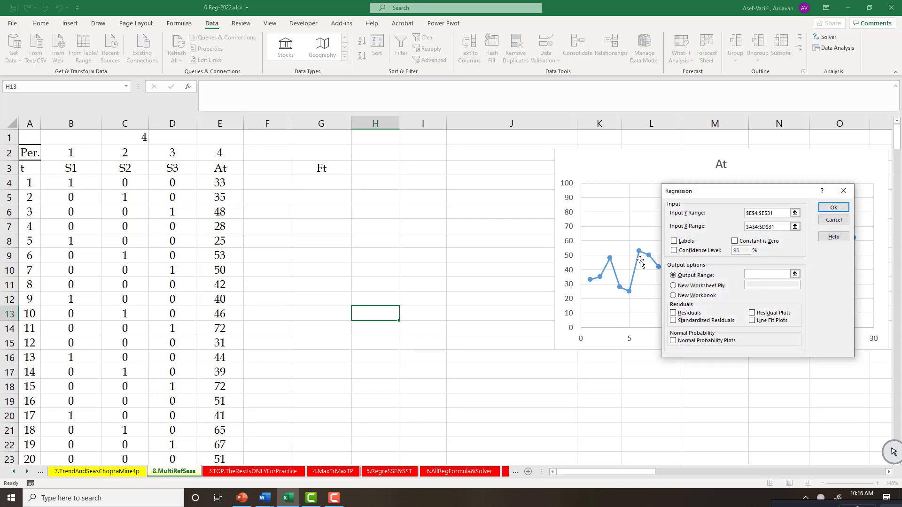
pyautogui.click(425, 169)
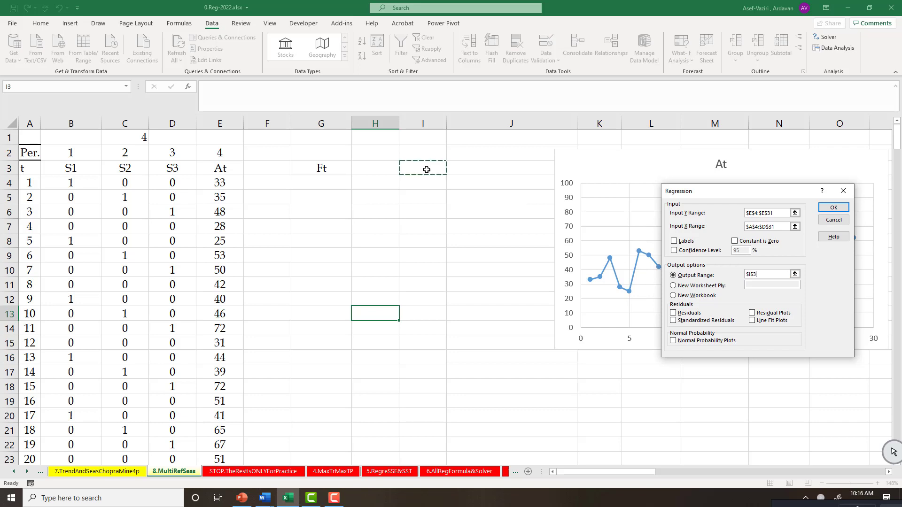
pyautogui.click(833, 207)
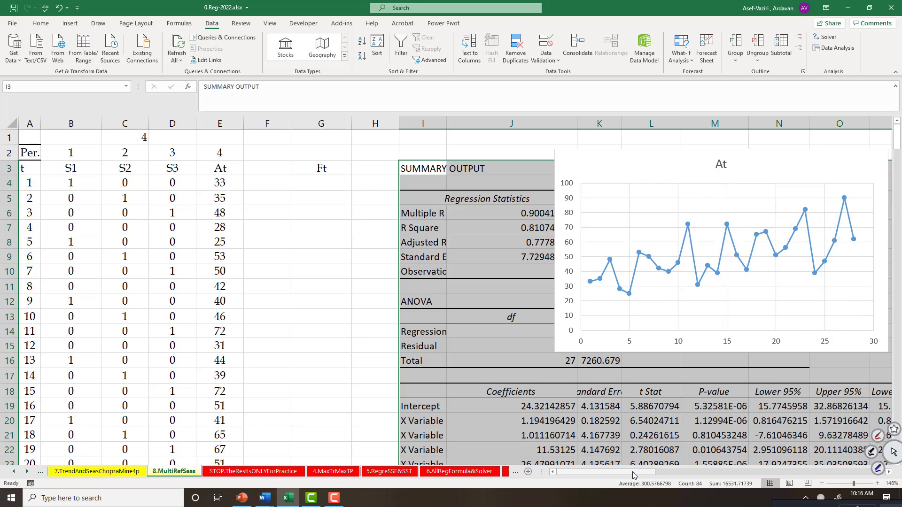
# Begin G4's Ft formula with the intercept and trend terms =$J$19+$J$20*A4
pyautogui.click(344, 186)
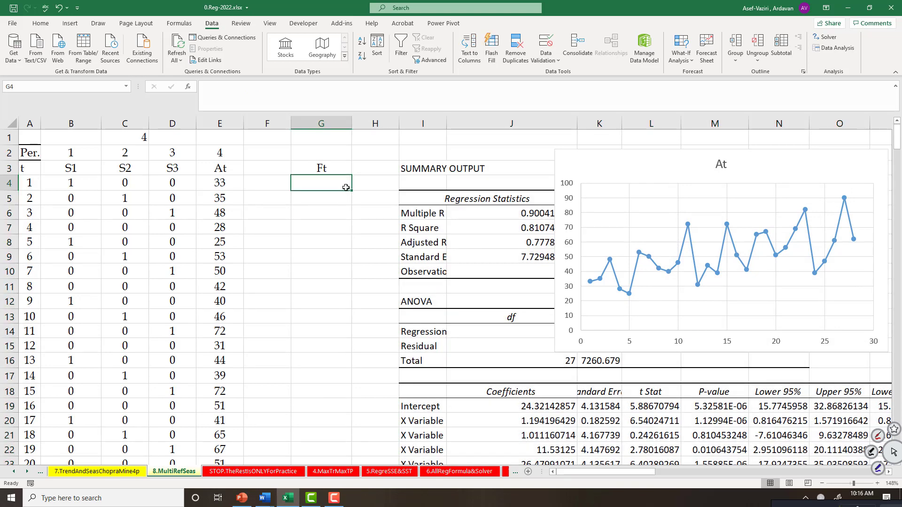
pyautogui.write('=')
pyautogui.click(542, 409)
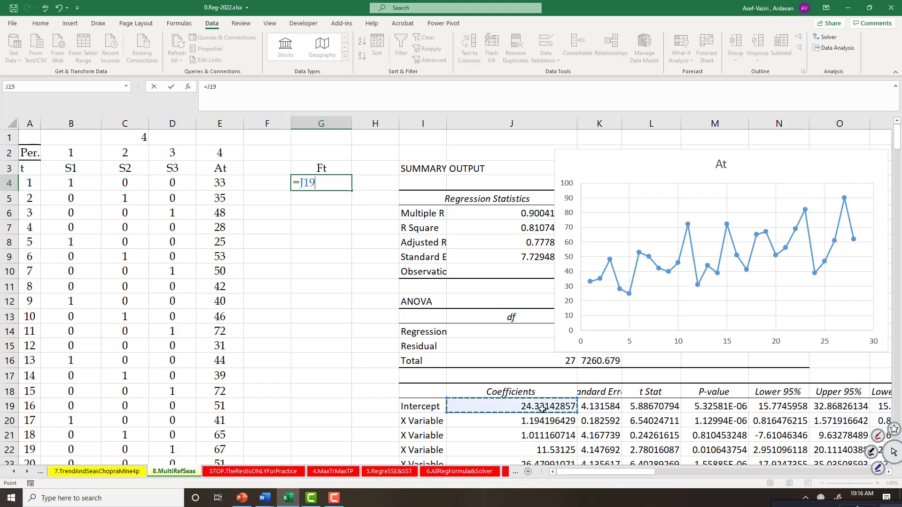
pyautogui.press('F4')
pyautogui.write('+')
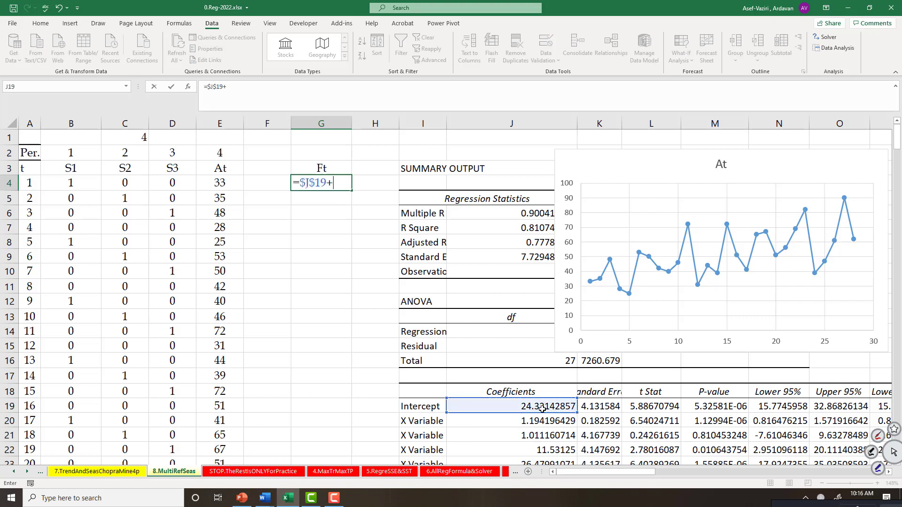
pyautogui.click(561, 419)
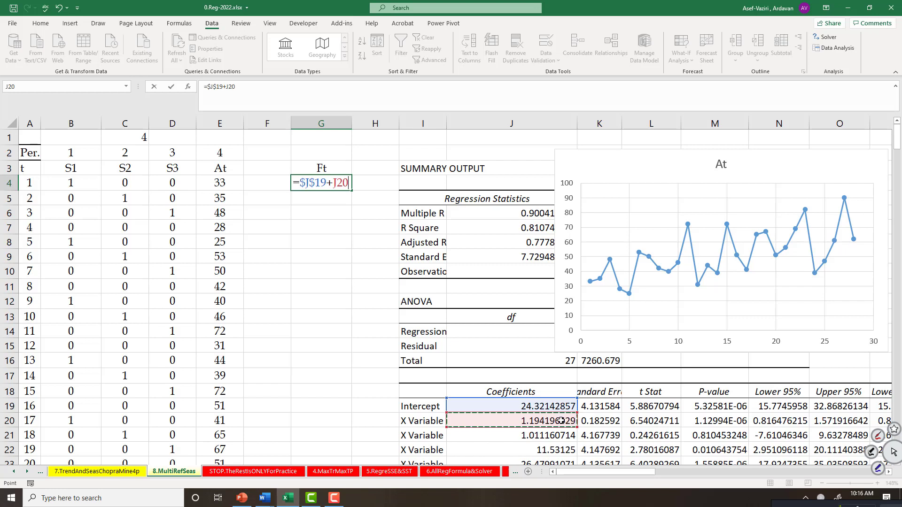
pyautogui.press('F4')
pyautogui.write('*')
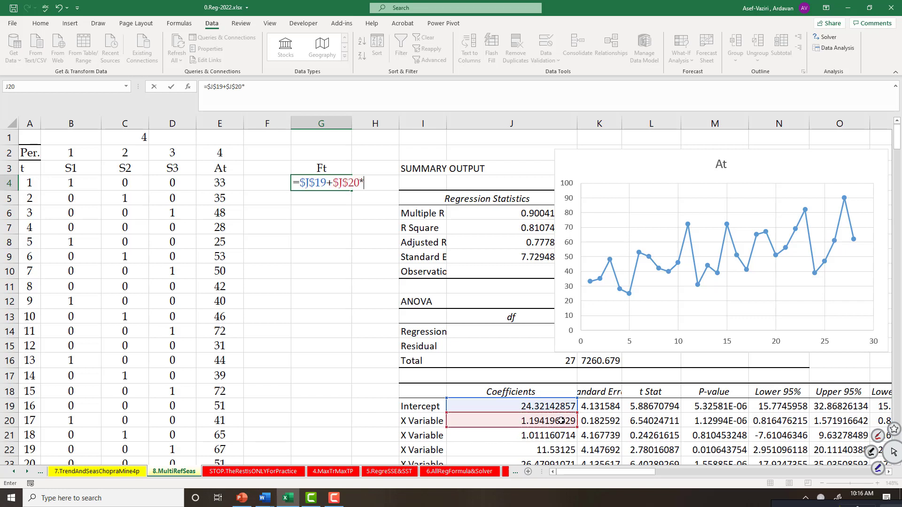
pyautogui.click(31, 182)
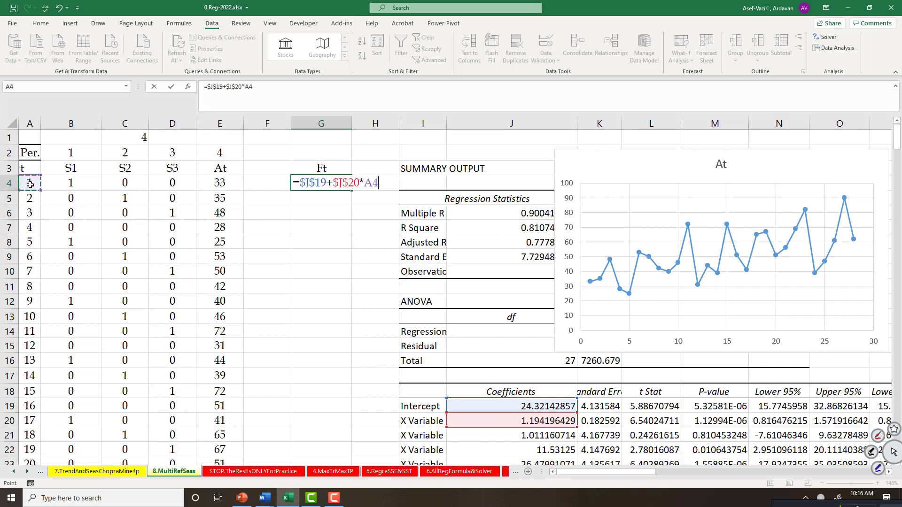
pyautogui.write('+')
# Add seasonal terms $J$21*B4+$J$22*C4+$J$23*D4 and confirm, giving 26.53
pyautogui.click(501, 434)
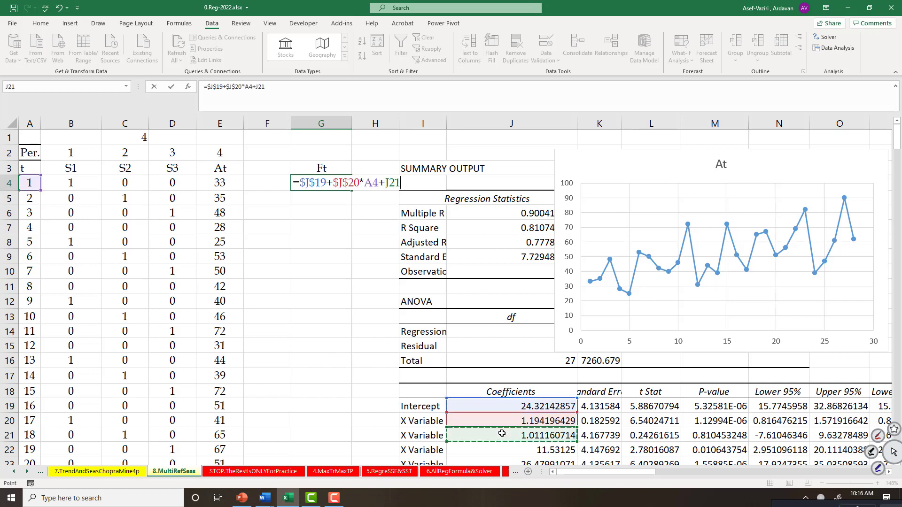
pyautogui.press('F4')
pyautogui.write('*')
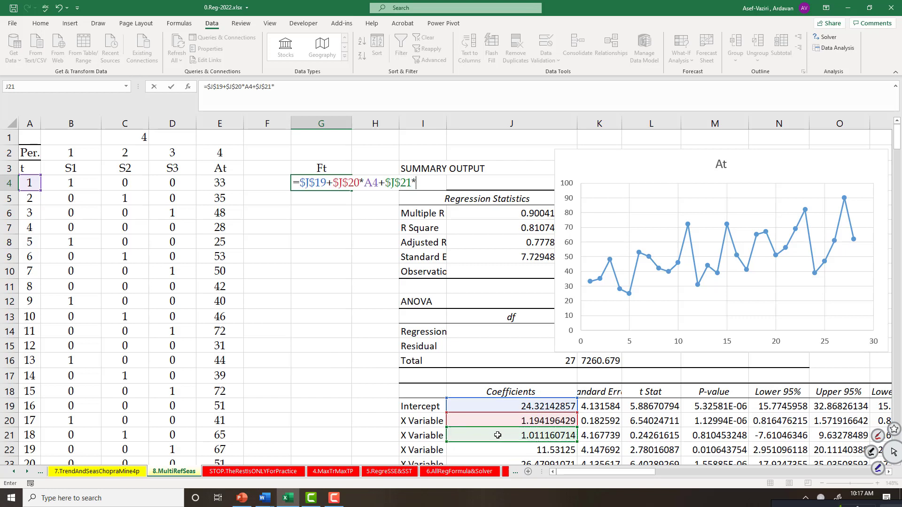
pyautogui.click(74, 183)
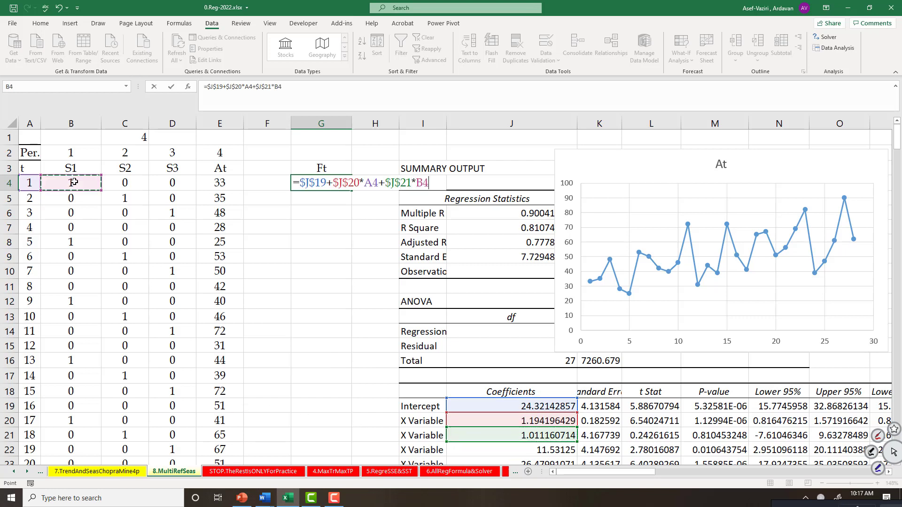
pyautogui.write('+')
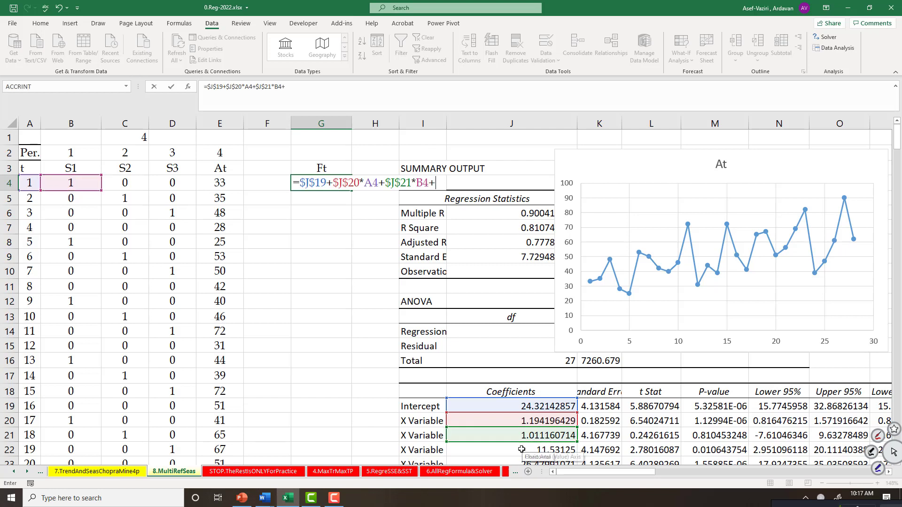
pyautogui.click(522, 450)
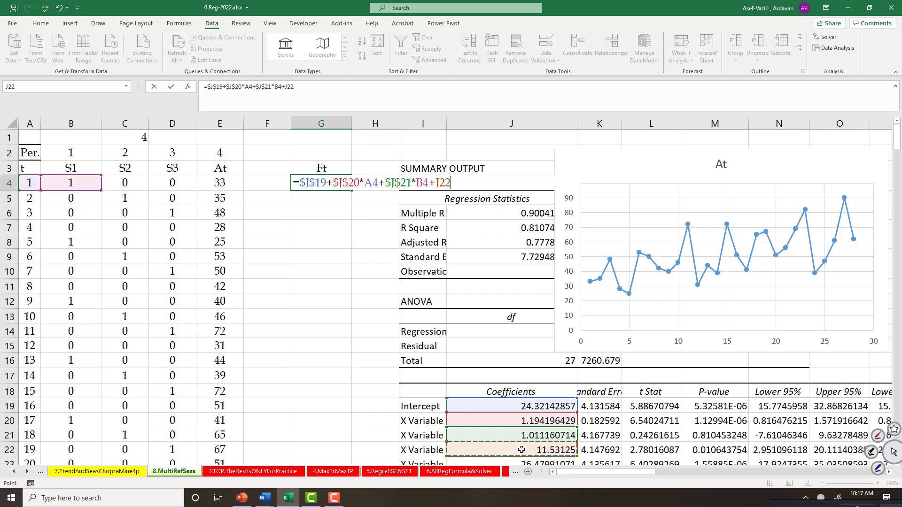
pyautogui.press('F4')
pyautogui.write('*')
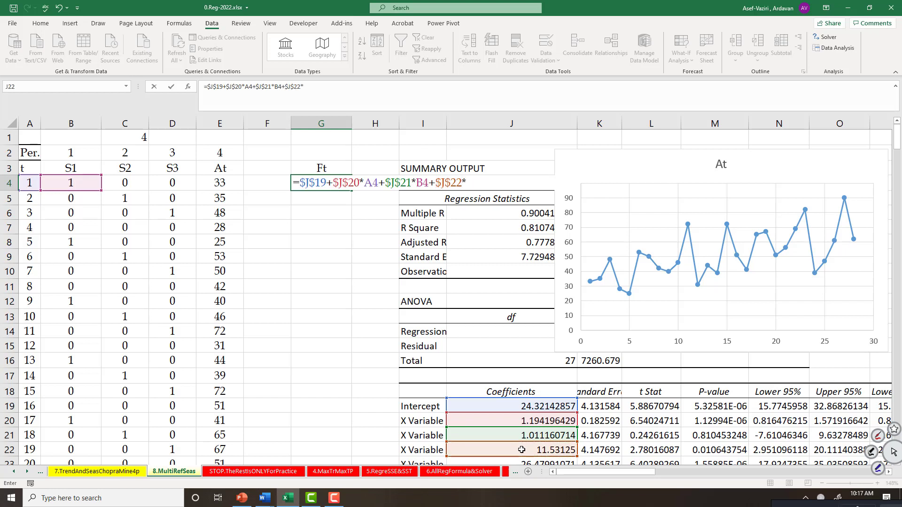
pyautogui.click(127, 184)
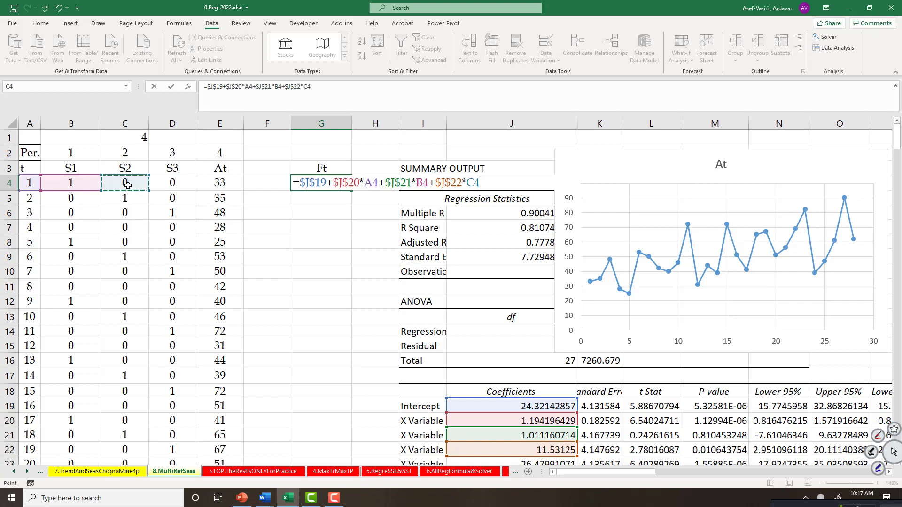
pyautogui.write('+')
pyautogui.click(463, 461)
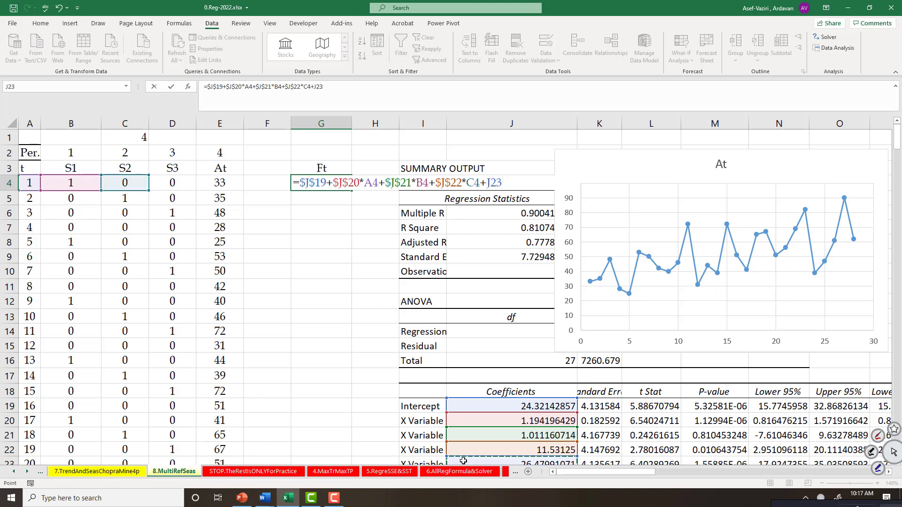
pyautogui.press('F4')
pyautogui.write('*')
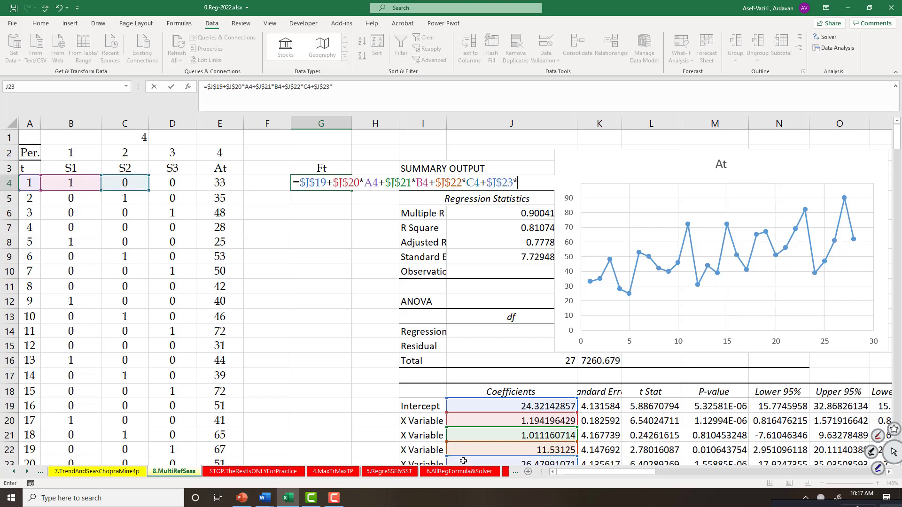
pyautogui.click(175, 182)
pyautogui.click(175, 182)
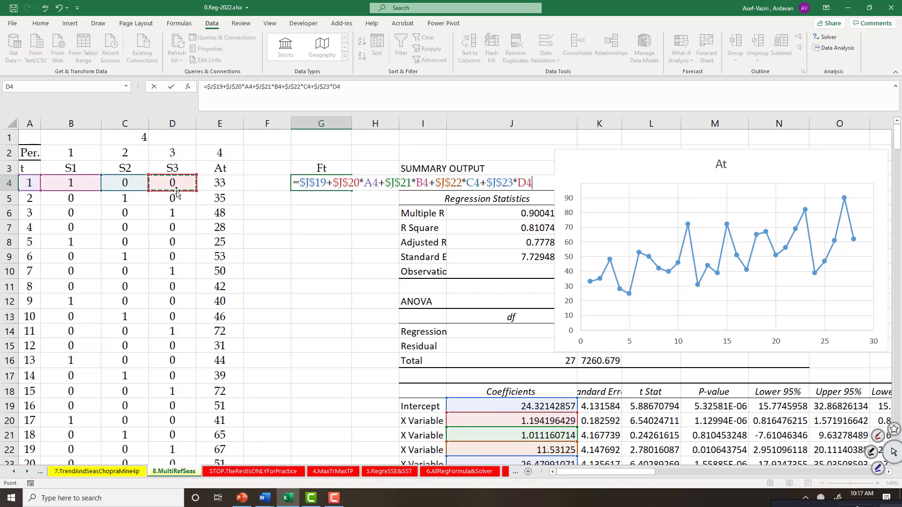
pyautogui.press('Return')
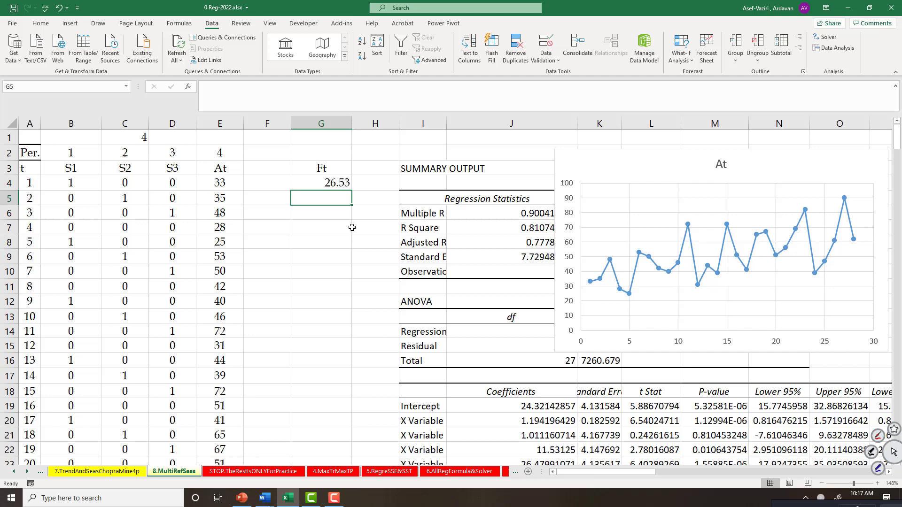
# Copy the Ft forecasts G4:G31 into the At chart as a second line and reposition it
pyautogui.click(320, 183)
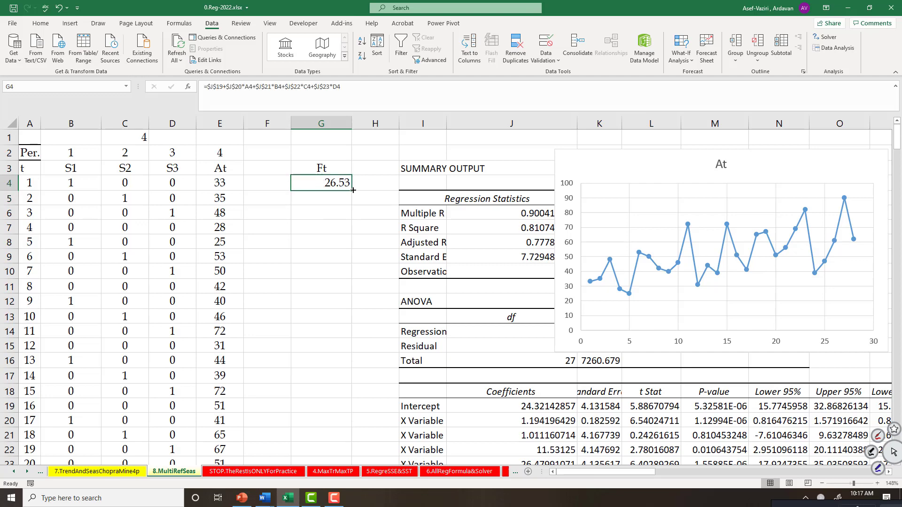
pyautogui.moveTo(353, 190); pyautogui.dragTo(356, 149)
pyautogui.moveTo(897, 171); pyautogui.dragTo(897, 114)
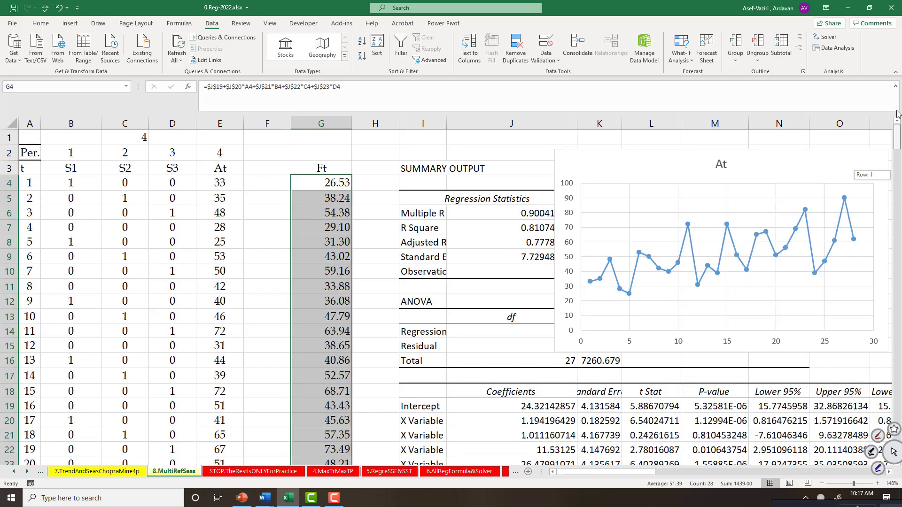
pyautogui.click(40, 23)
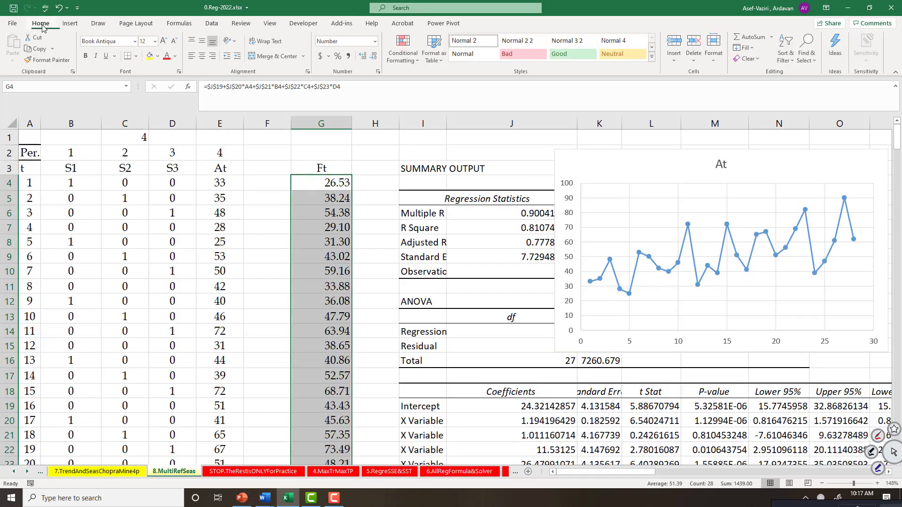
pyautogui.click(43, 49)
pyautogui.click(679, 151)
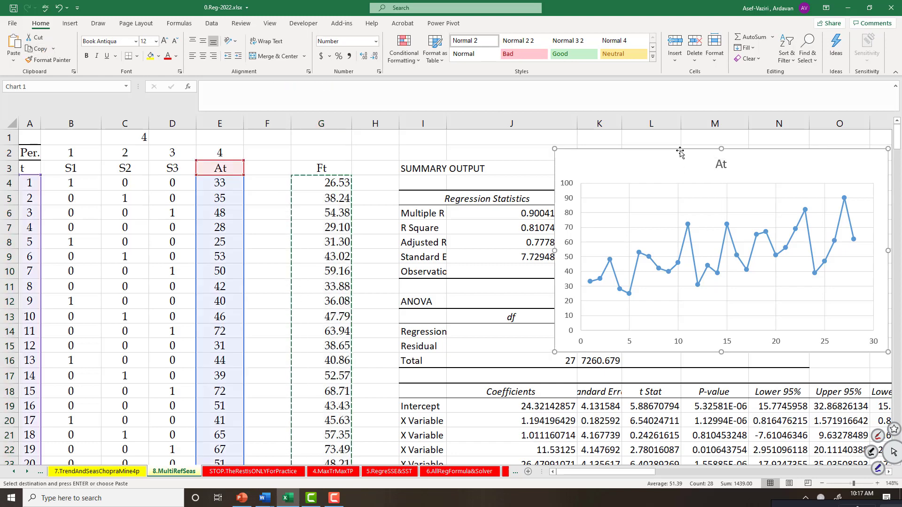
pyautogui.click(11, 51)
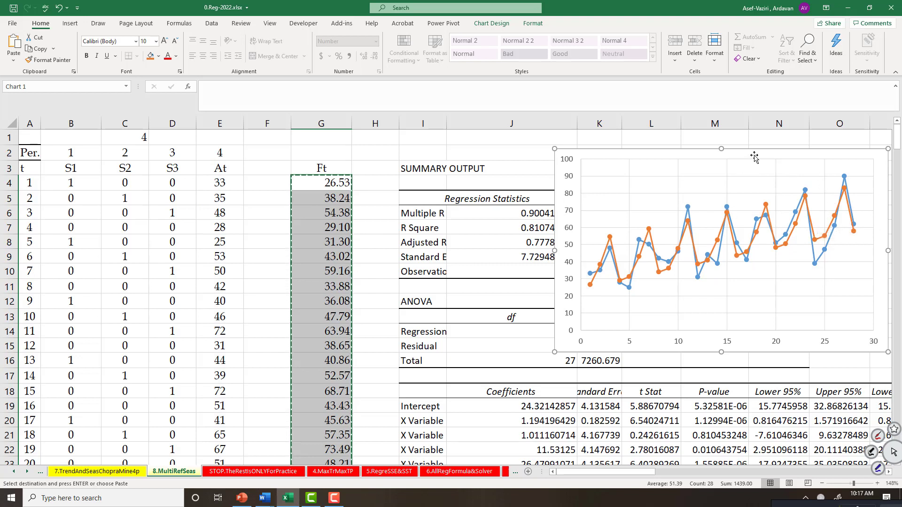
pyautogui.moveTo(752, 154); pyautogui.dragTo(651, 139)
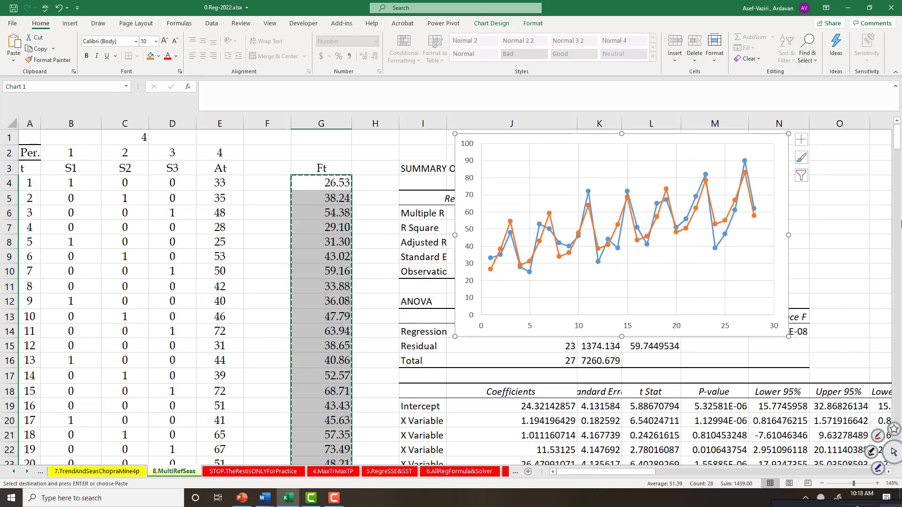
pyautogui.moveTo(896, 139); pyautogui.dragTo(901, 187)
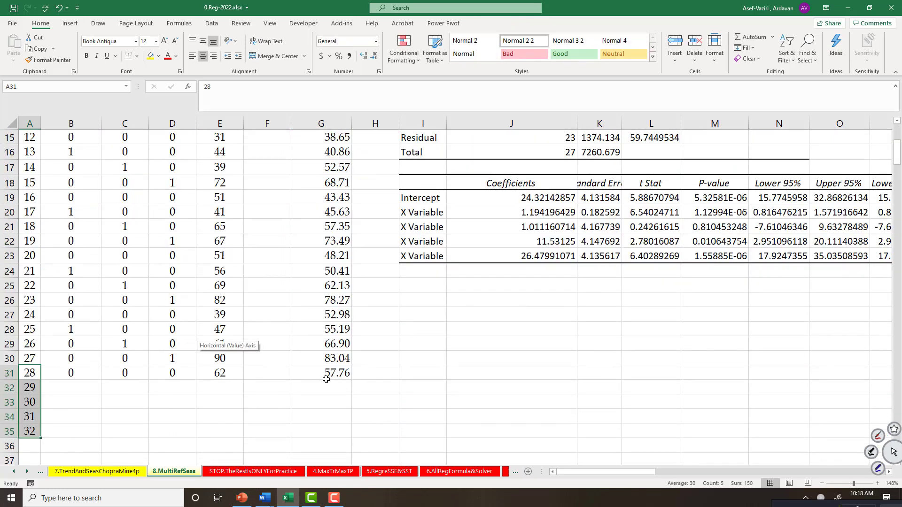
# Fill the S1–S3 dummies and Ft forecasts down to row 35, forecasting 59.96, 71.68, 87.82 and 62.54
pyautogui.moveTo(65, 373); pyautogui.dragTo(193, 434)
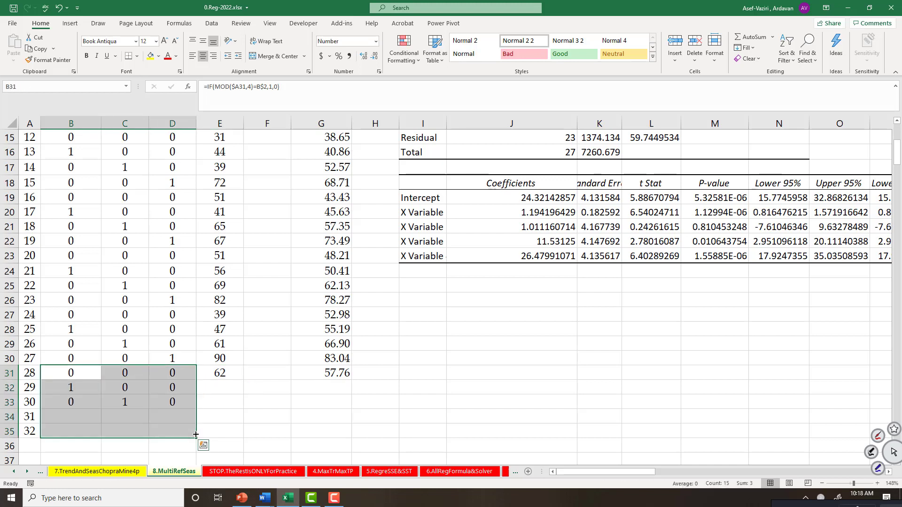
pyautogui.click(330, 372)
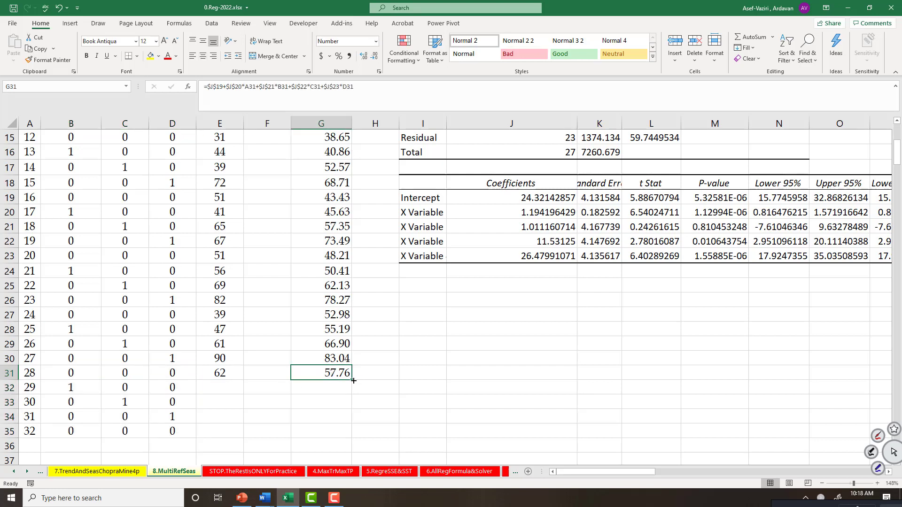
pyautogui.moveTo(354, 380); pyautogui.dragTo(358, 435)
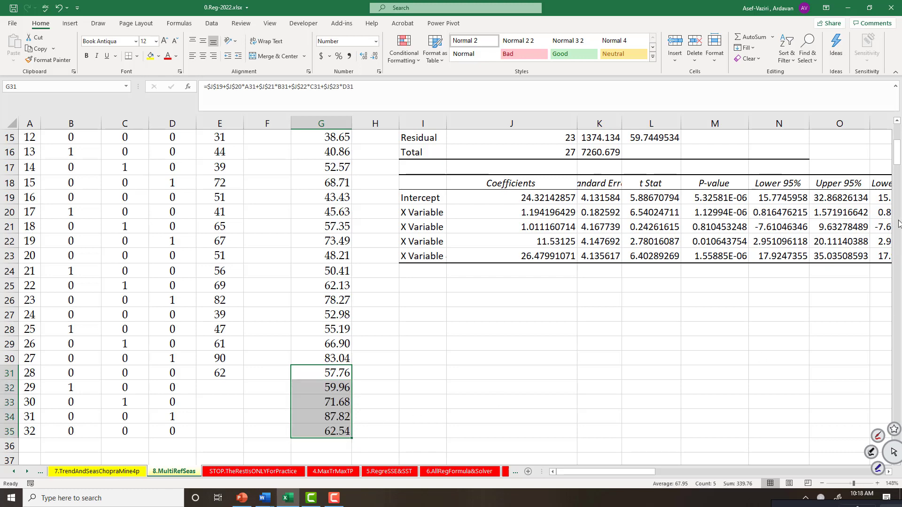
pyautogui.moveTo(899, 168); pyautogui.dragTo(898, 138)
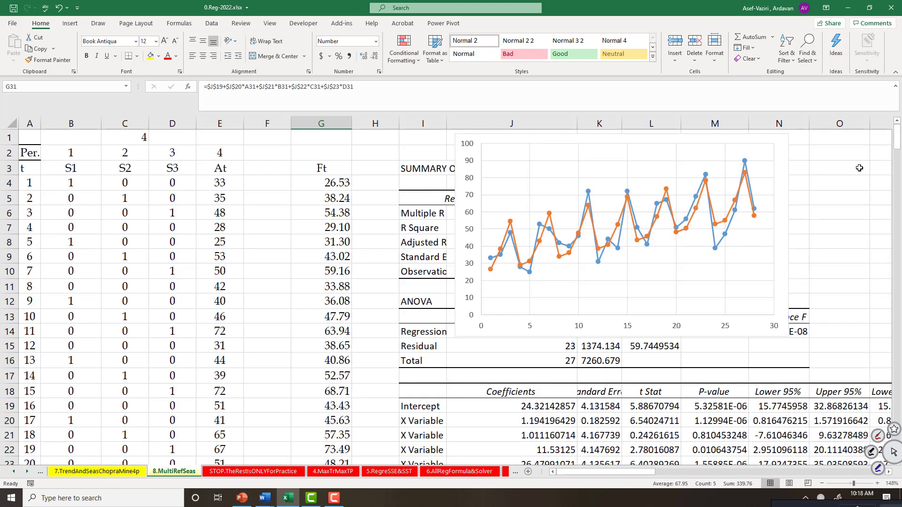
# Extend the chart's Ft series data range down to G35
pyautogui.click(728, 221)
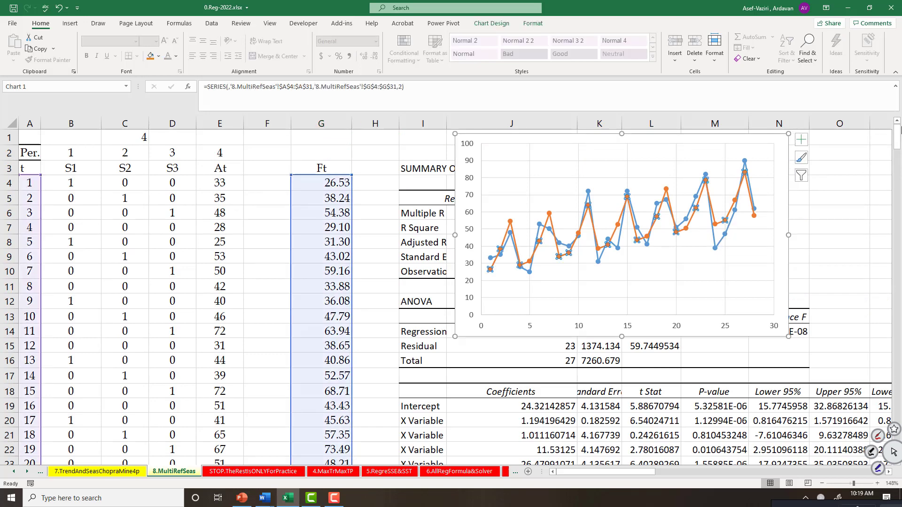
pyautogui.moveTo(897, 133); pyautogui.dragTo(898, 166)
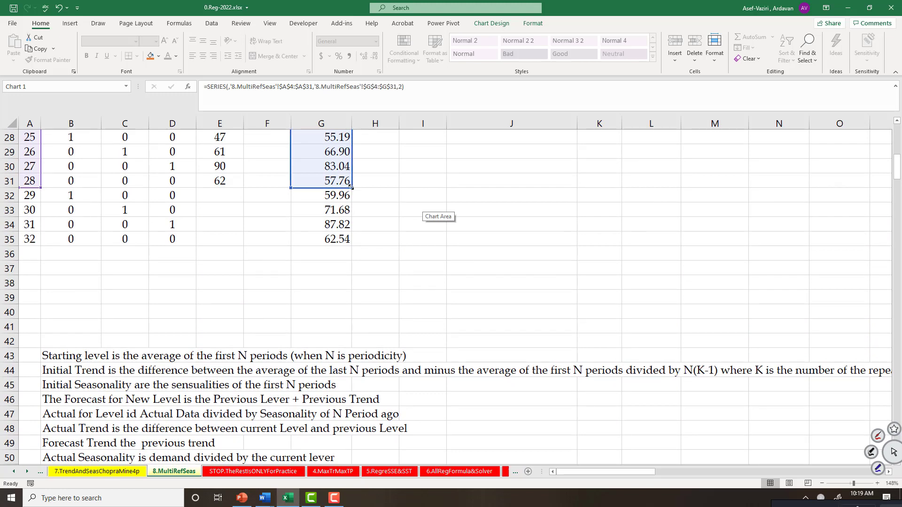
pyautogui.moveTo(353, 186); pyautogui.dragTo(370, 251)
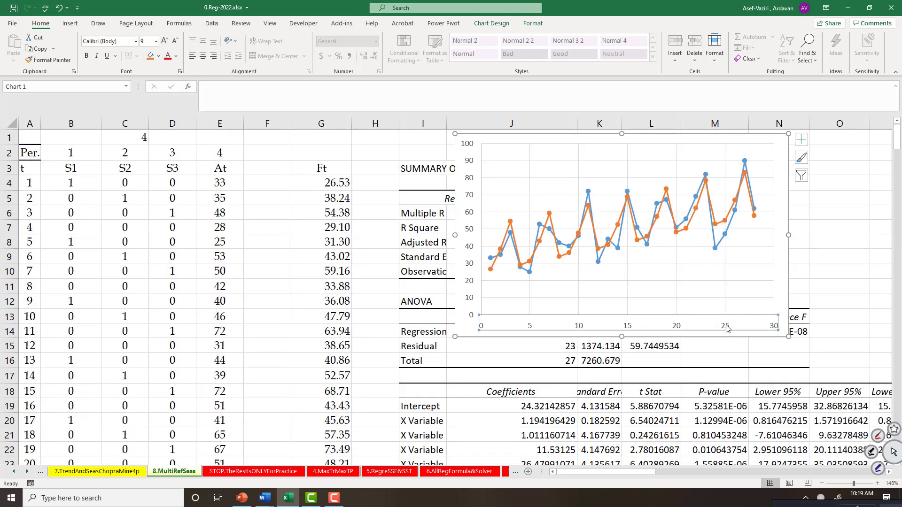
# Set the chart's horizontal axis maximum to 32
pyautogui.rightClick(726, 328)
pyautogui.click(746, 445)
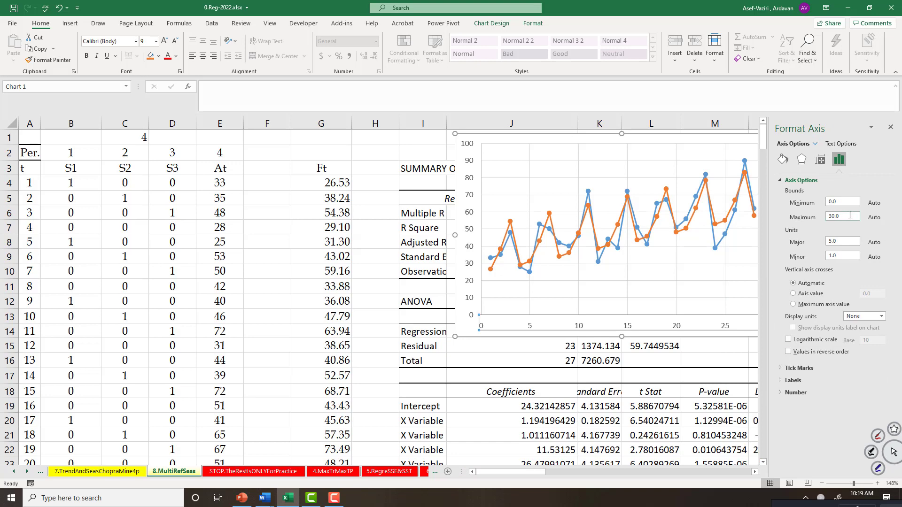
pyautogui.doubleClick(849, 215)
pyautogui.write('3')
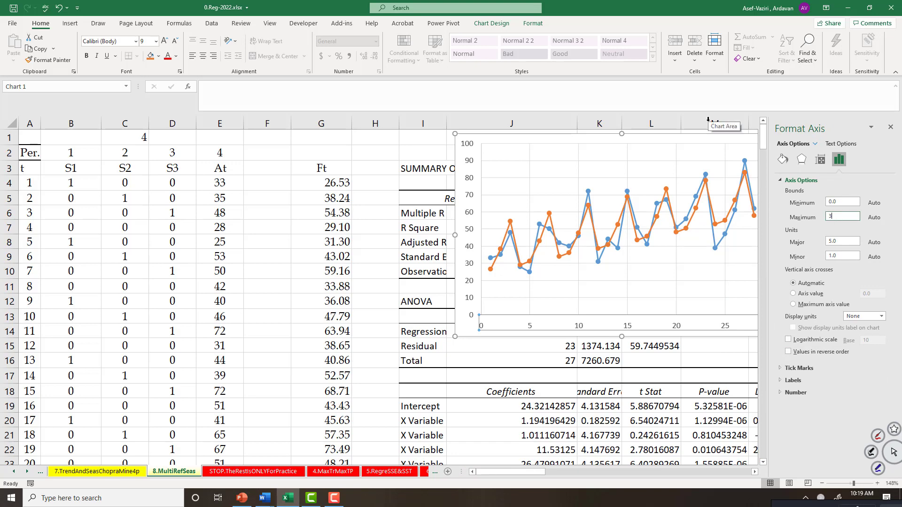
pyautogui.write('2')
pyautogui.press('Return')
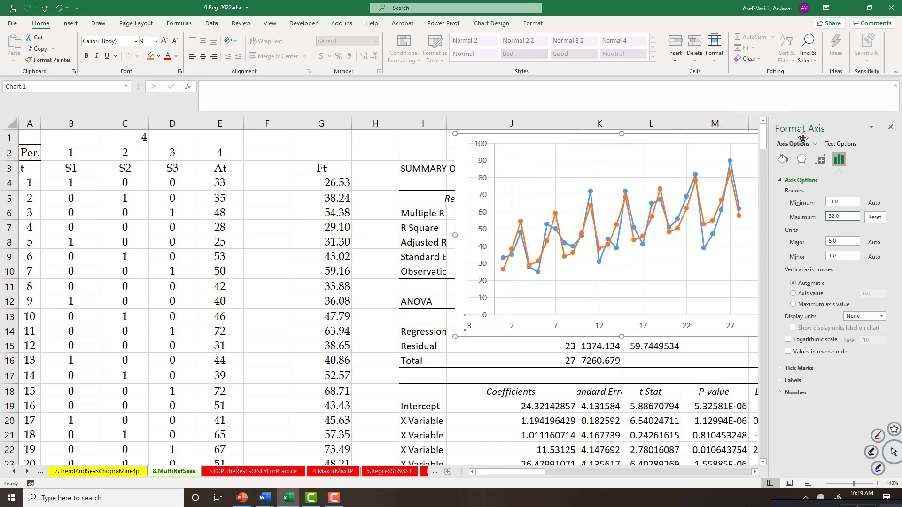
pyautogui.click(890, 127)
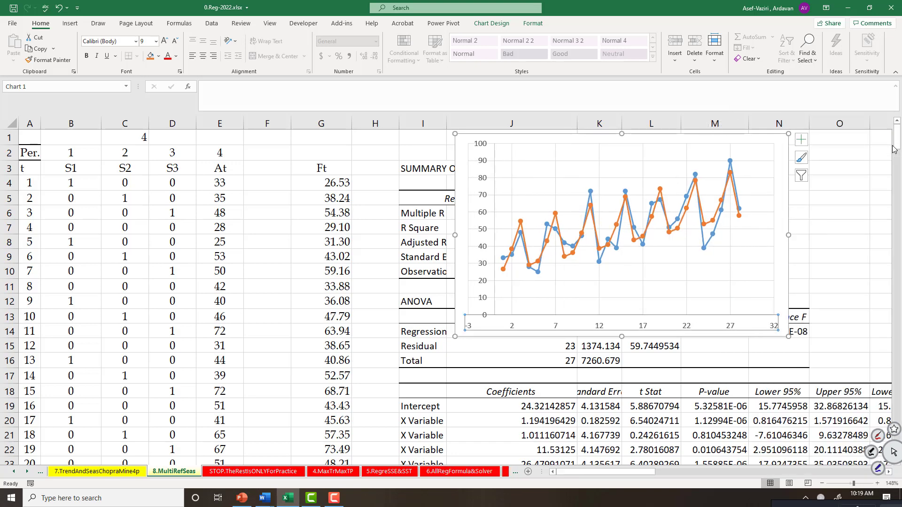
# Extend the Ft series' period labels down to A35
pyautogui.click(710, 221)
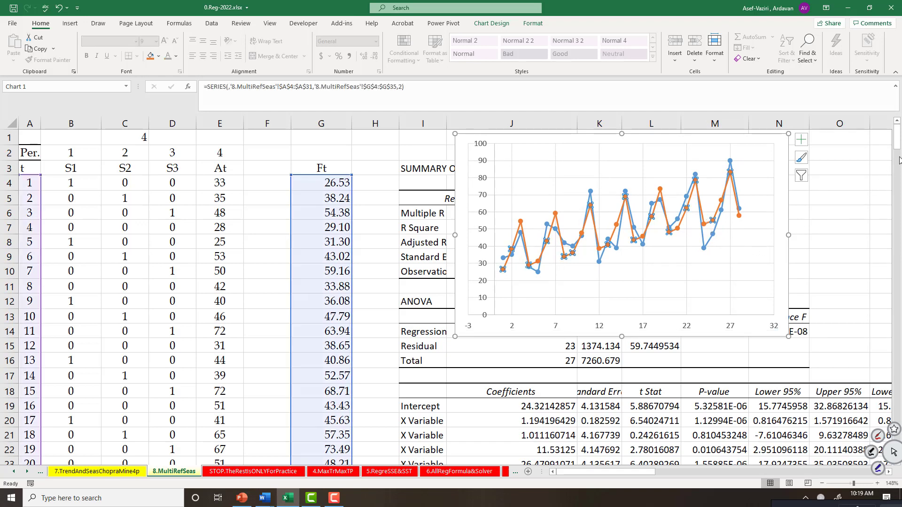
pyautogui.moveTo(898, 140); pyautogui.dragTo(898, 168)
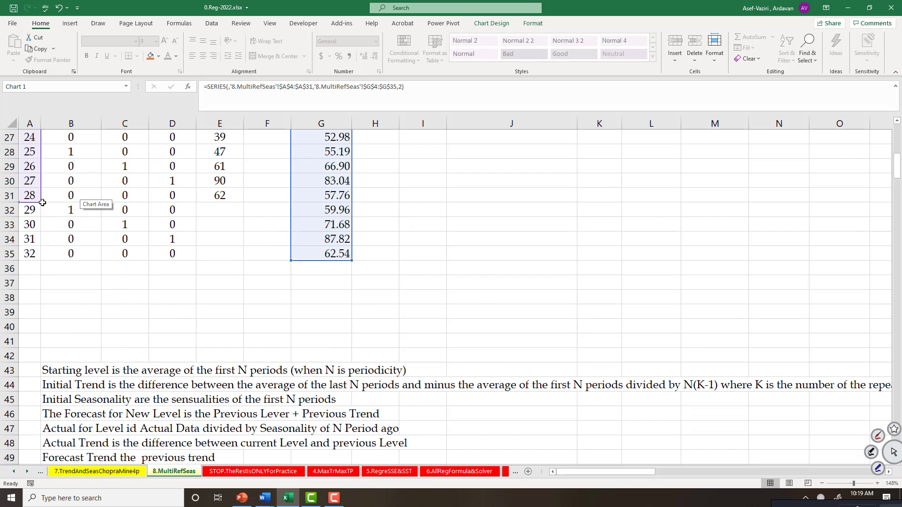
pyautogui.moveTo(40, 202); pyautogui.dragTo(41, 260)
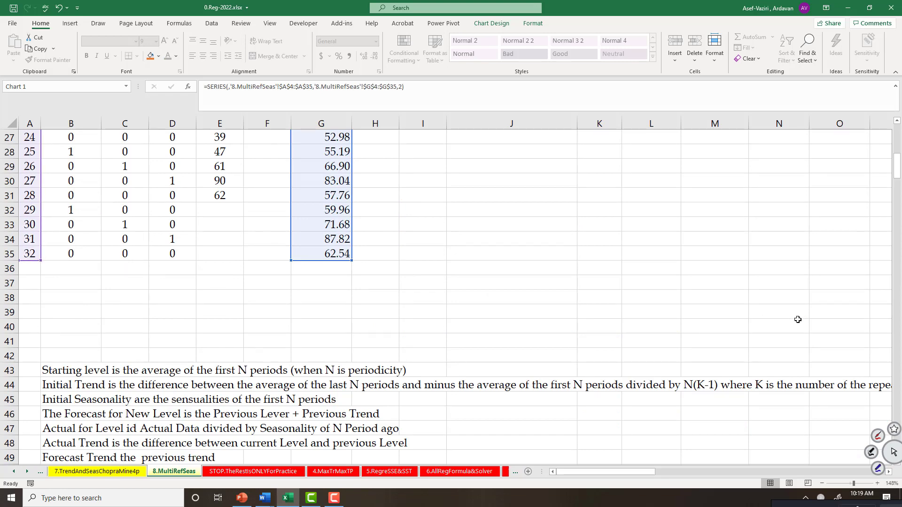
pyautogui.moveTo(897, 167); pyautogui.dragTo(897, 138)
pyautogui.click(834, 275)
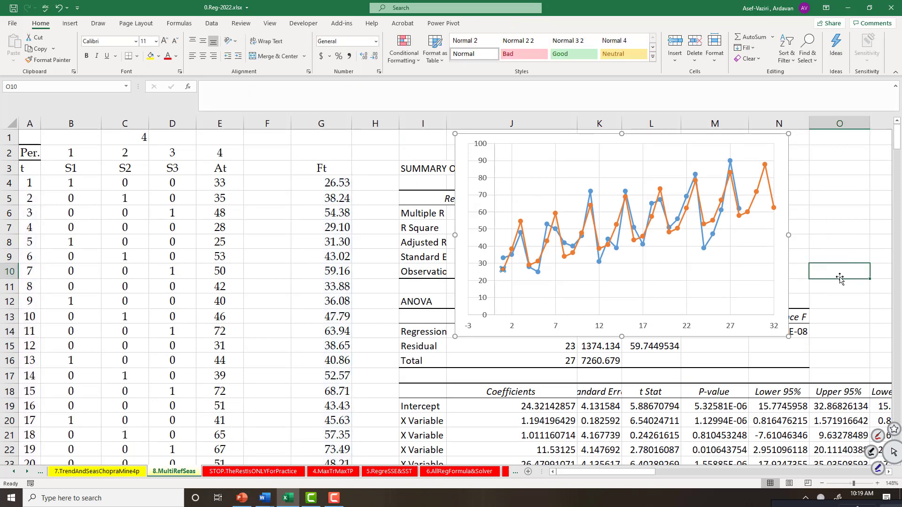